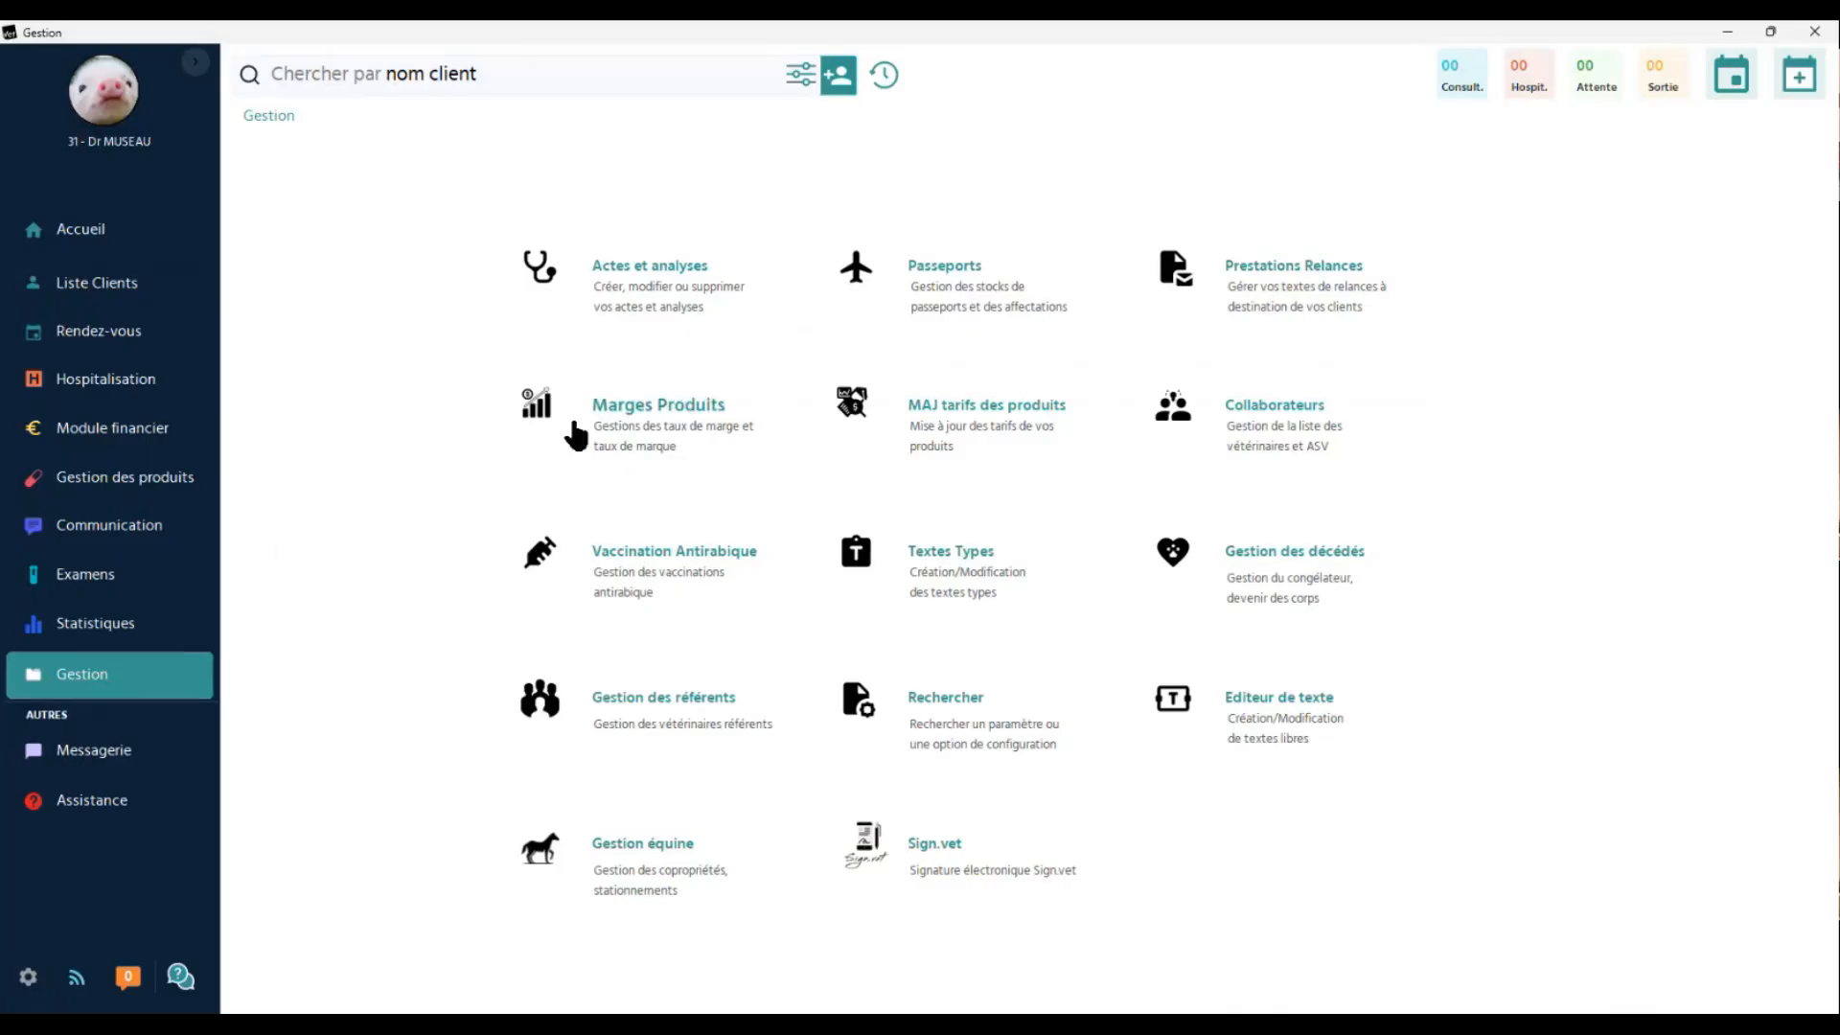
View the product margin and mark rate list and its form for adding a rate, then close both without changes
click(671, 419)
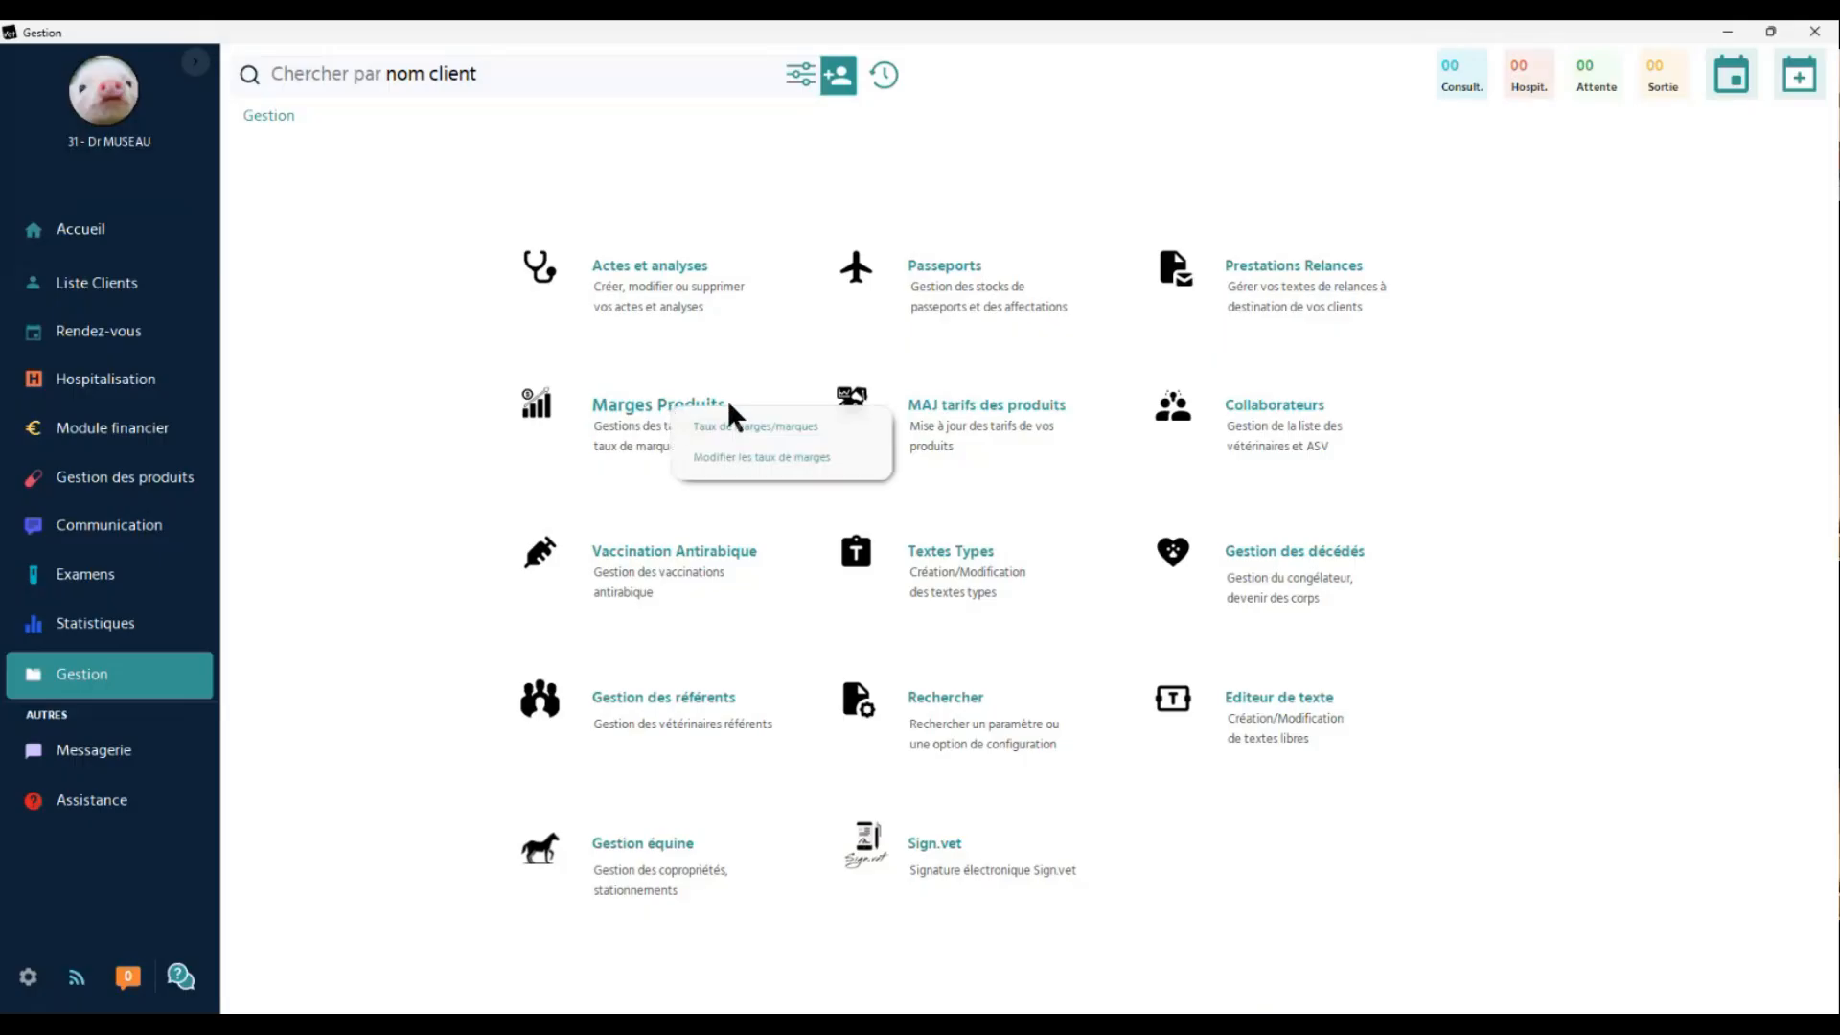
click(816, 427)
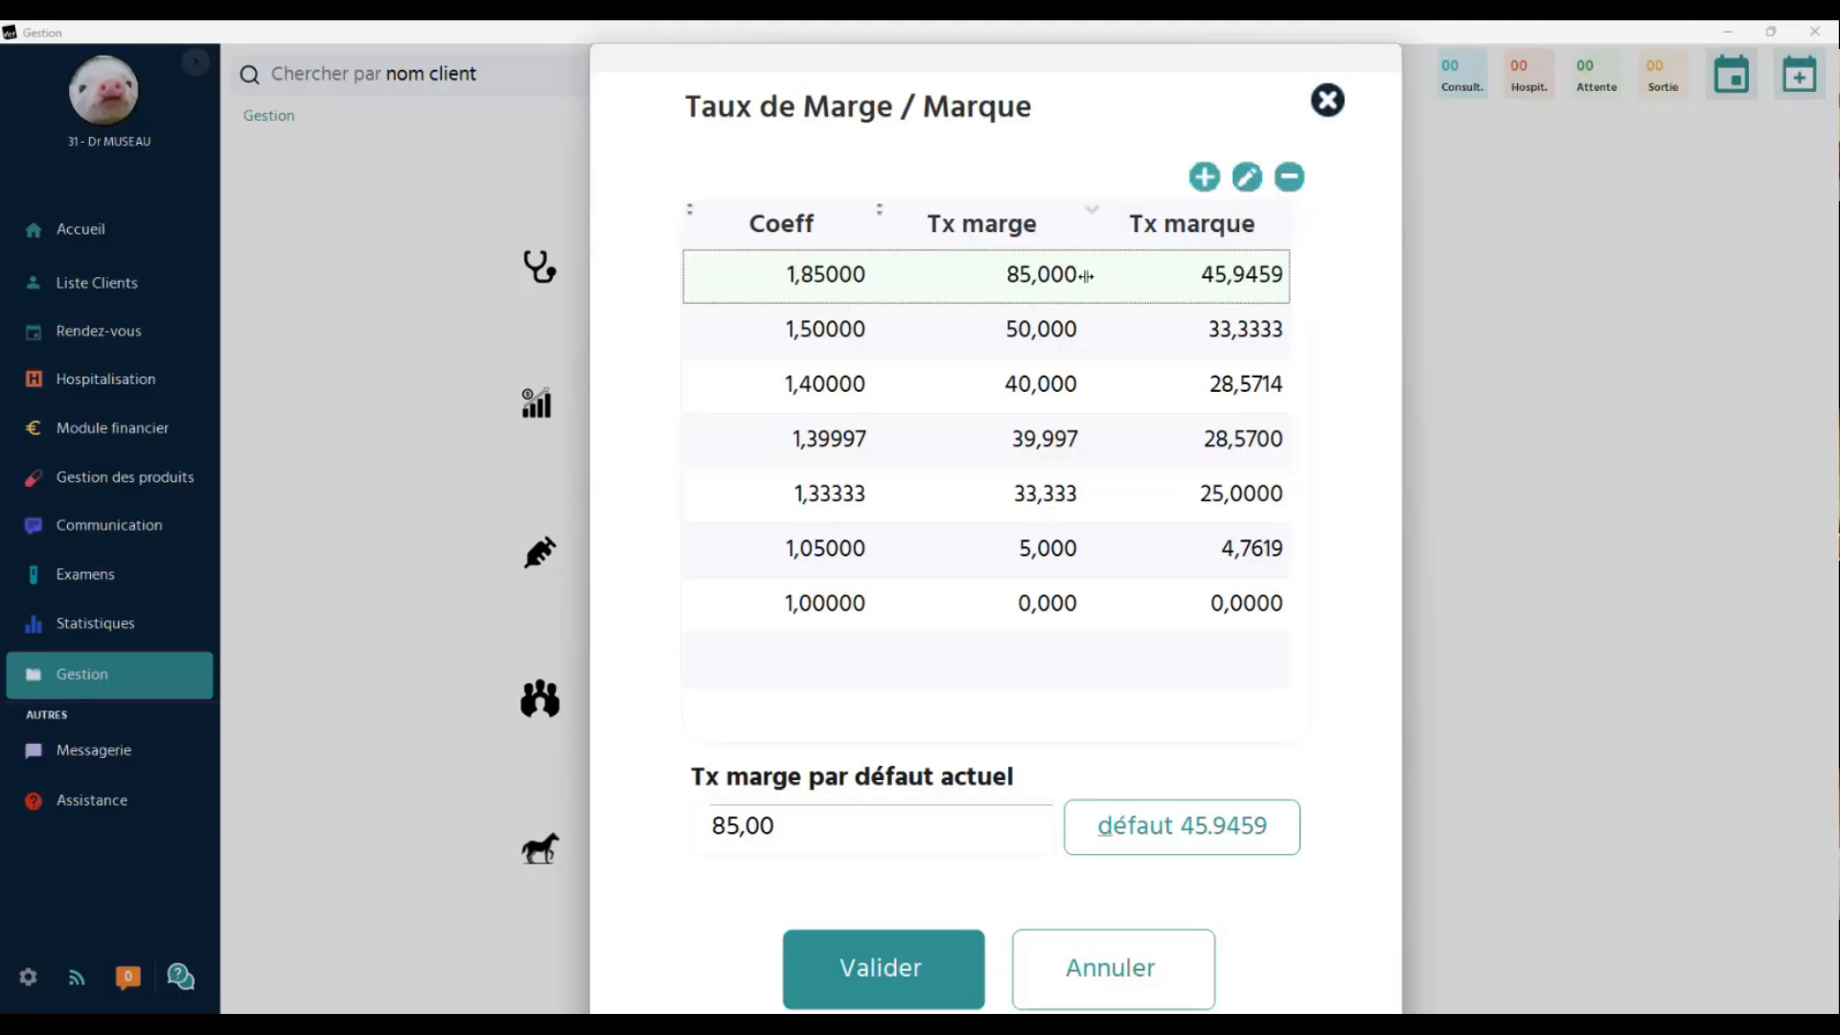
click(1205, 179)
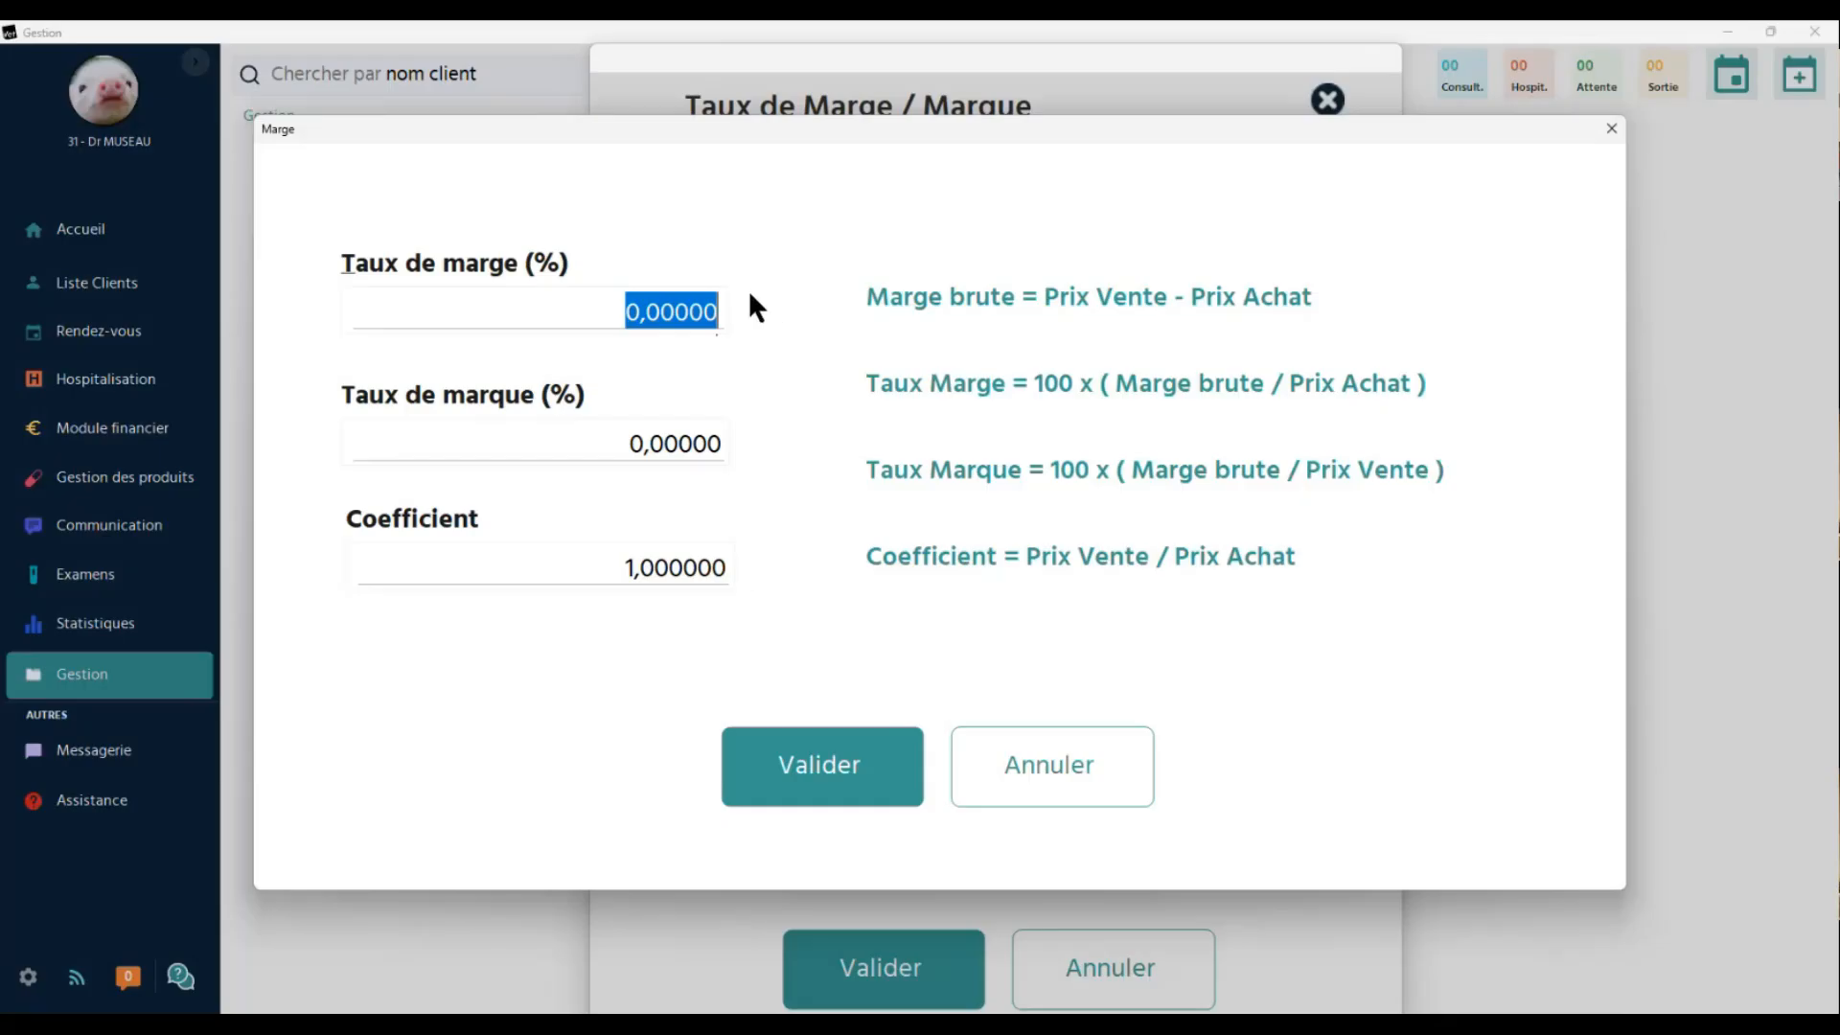
click(1031, 771)
click(1107, 972)
In the product margin modification form, choose 28,5714 as the mark rate to search for and 33,3333 as its replacement
mouse_move(671, 398)
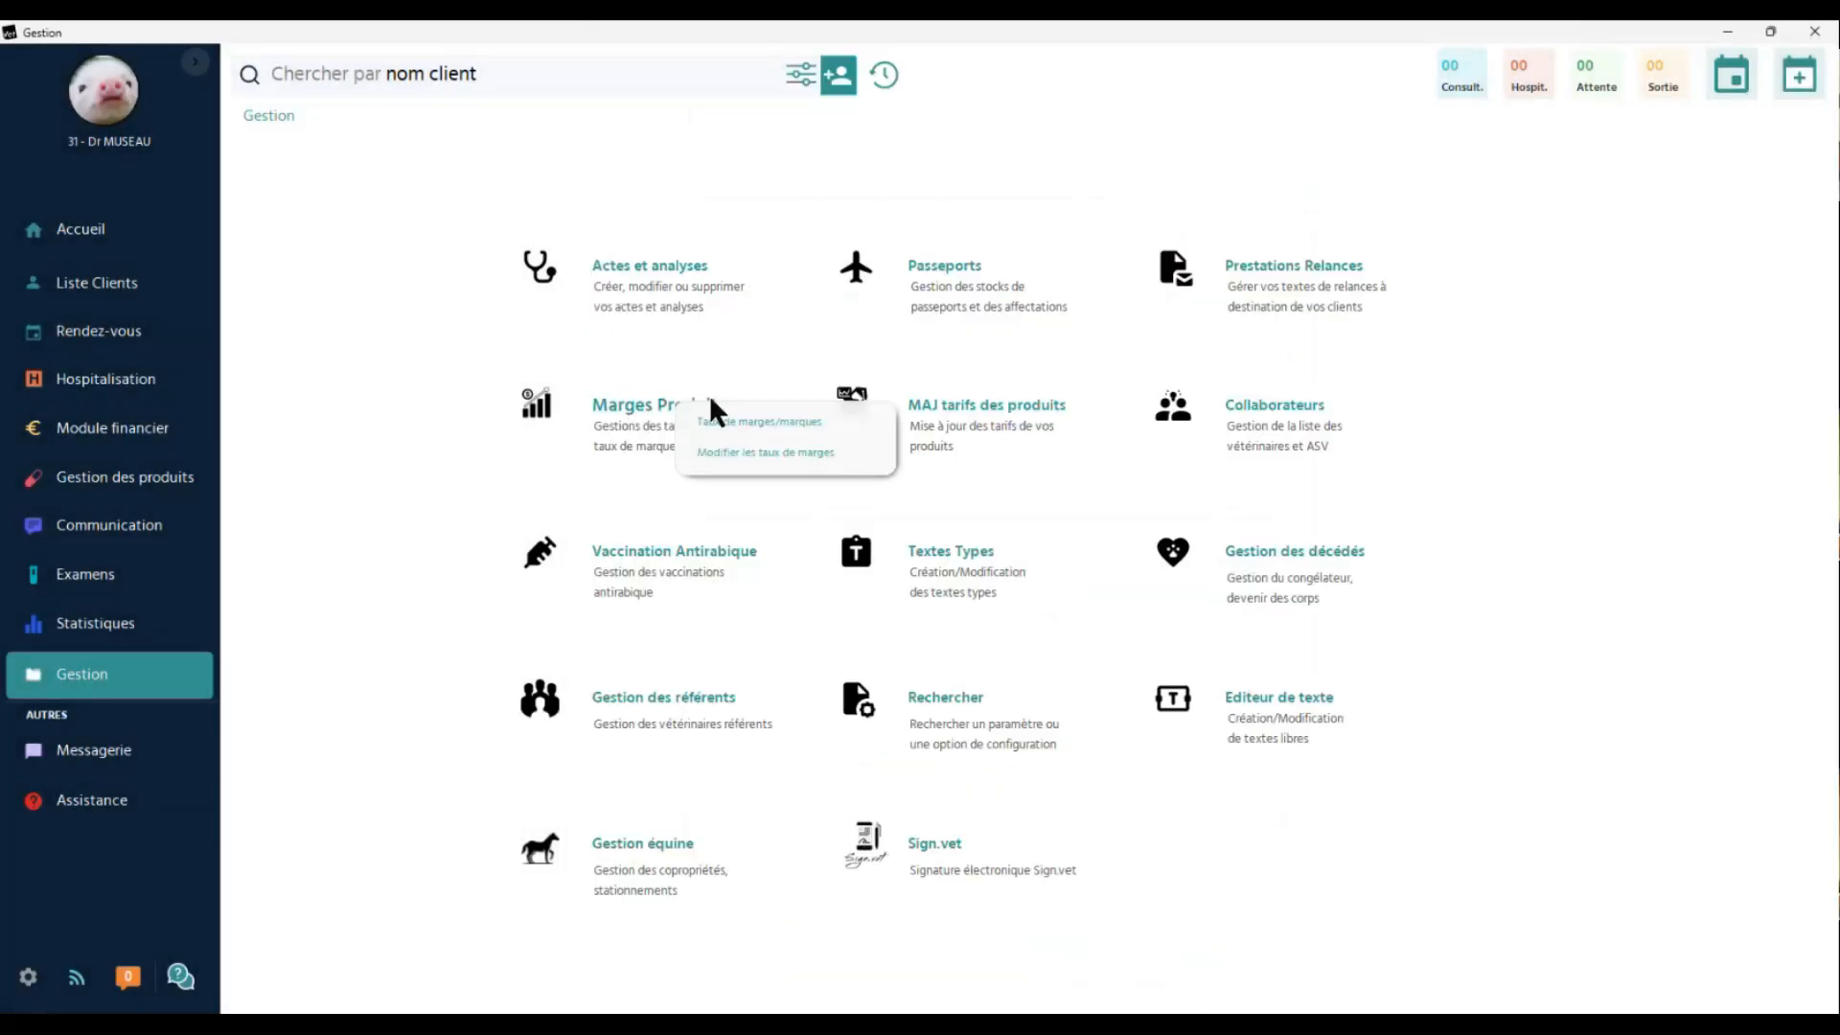
click(795, 451)
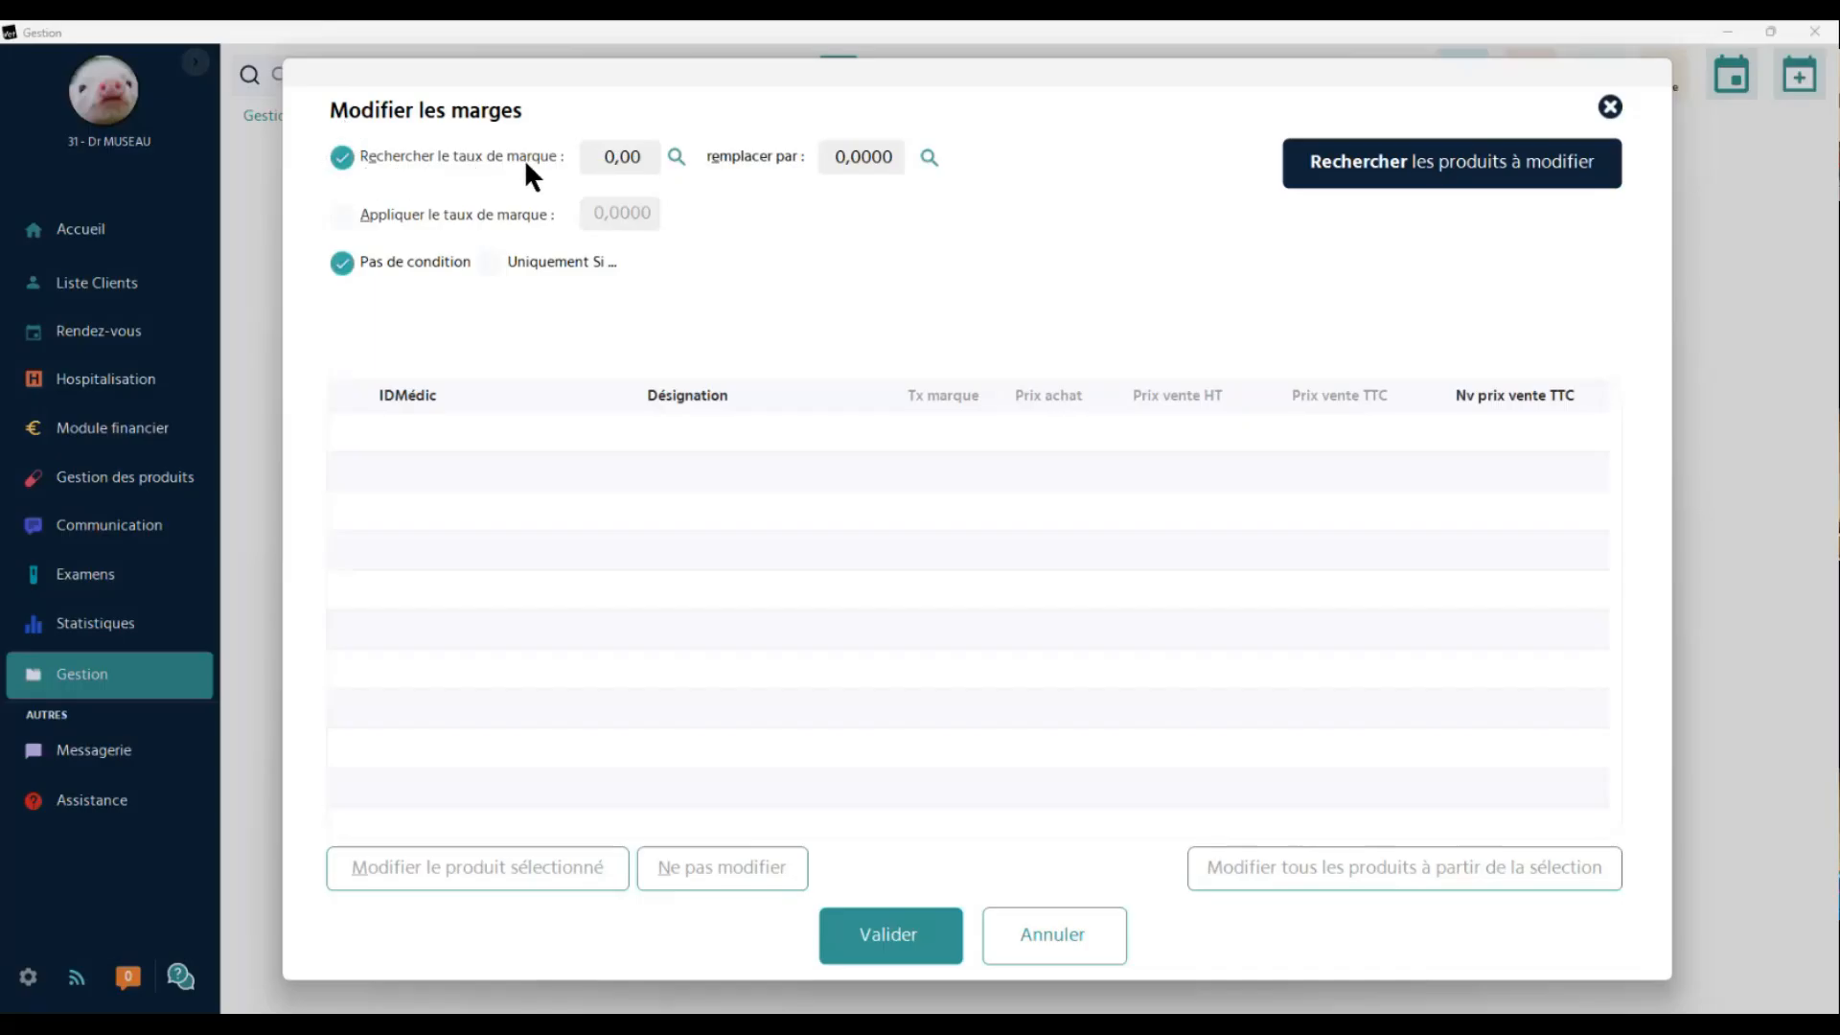
click(675, 157)
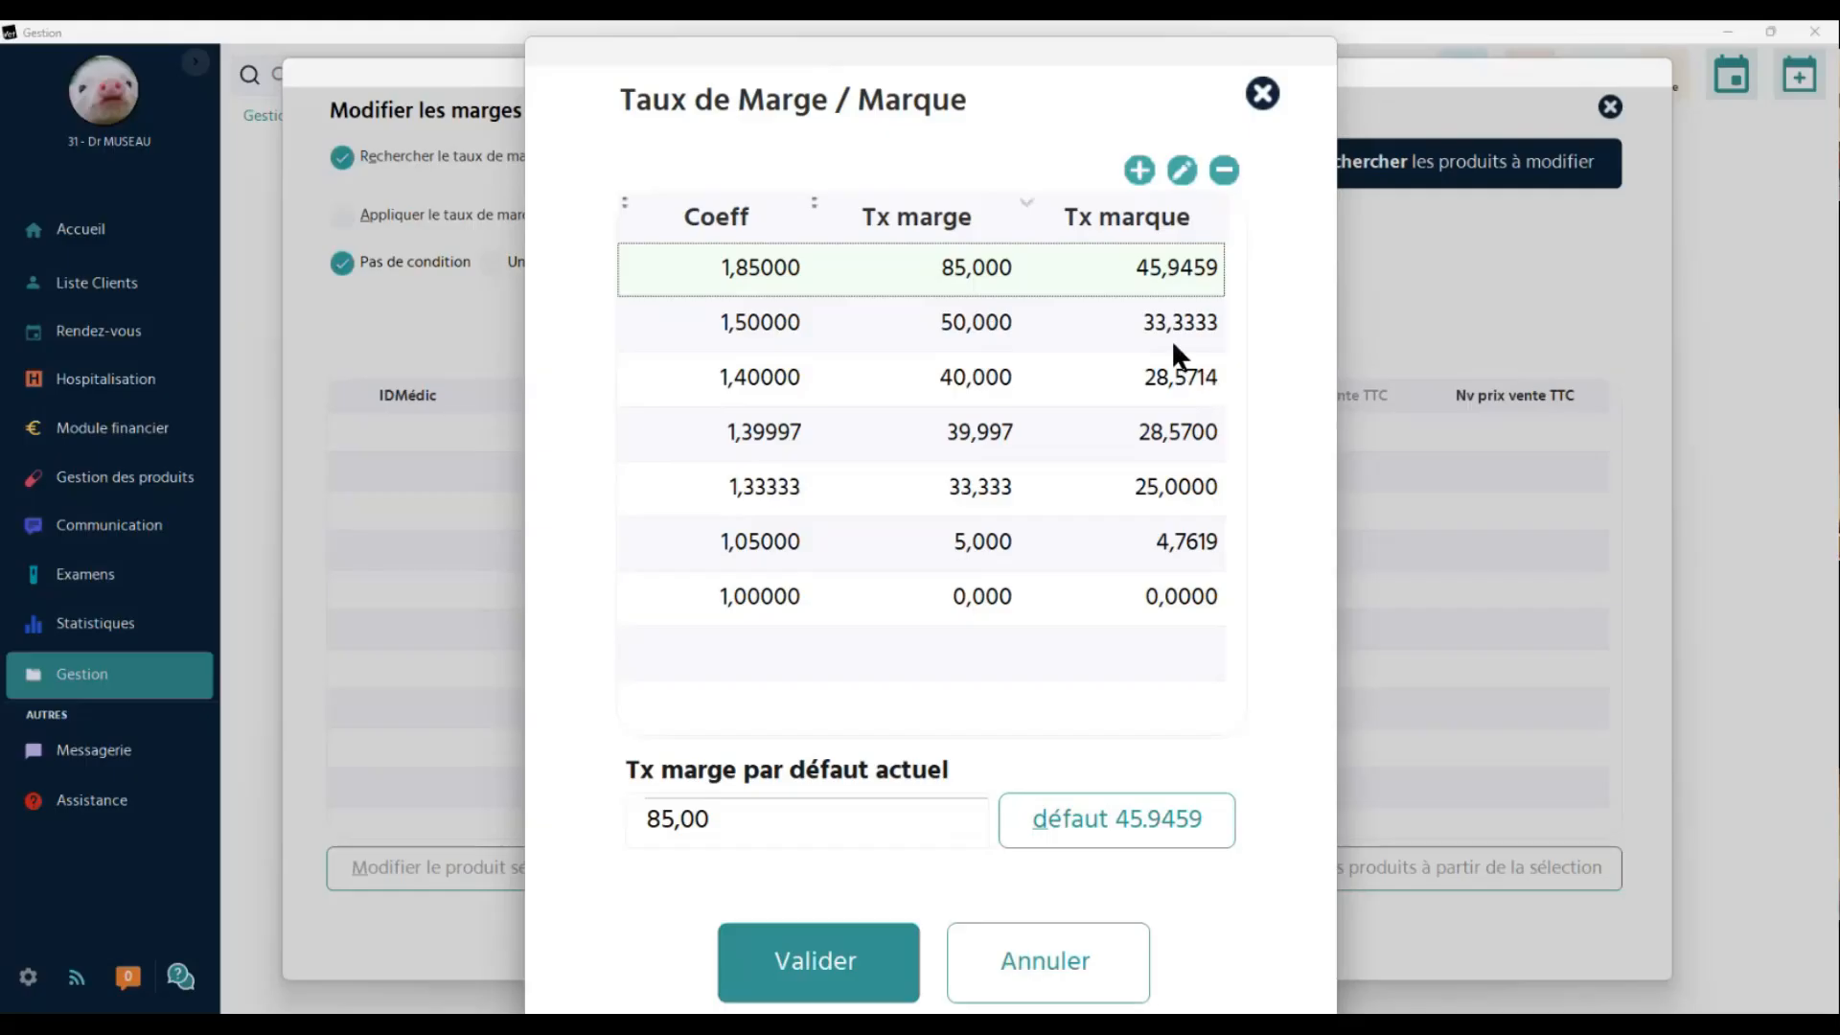
click(1169, 377)
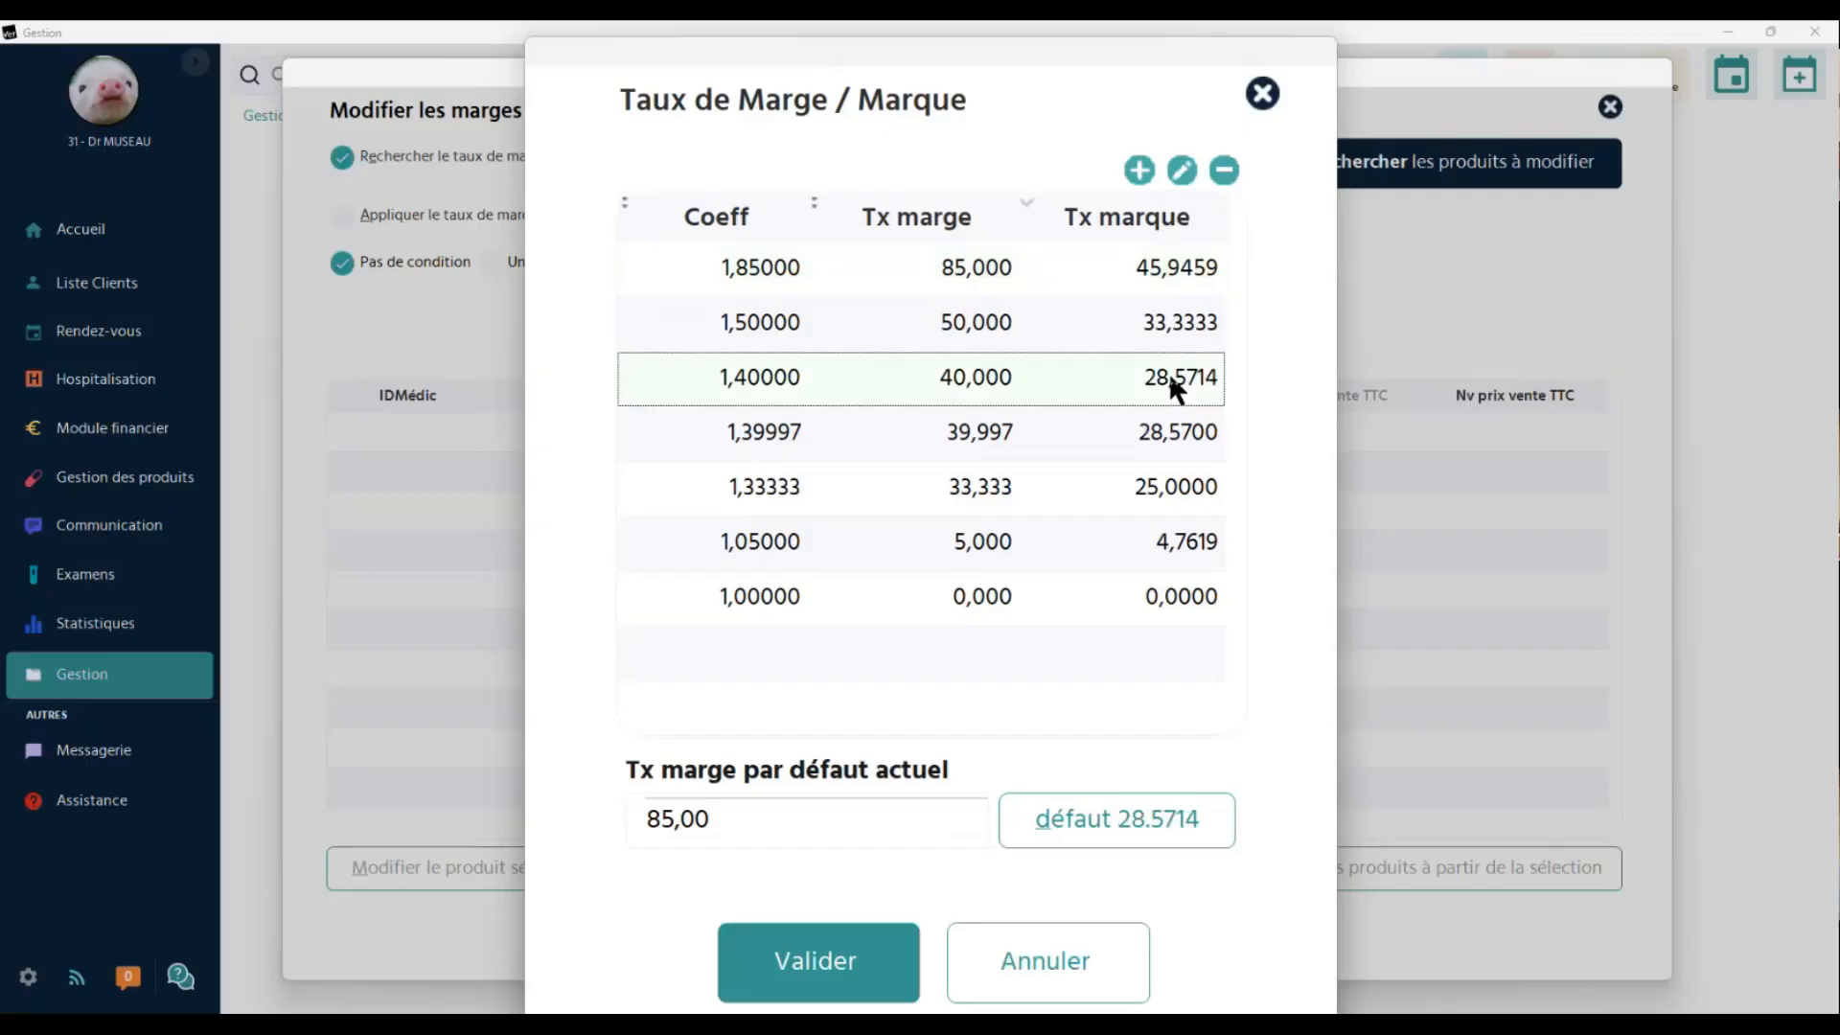
click(854, 966)
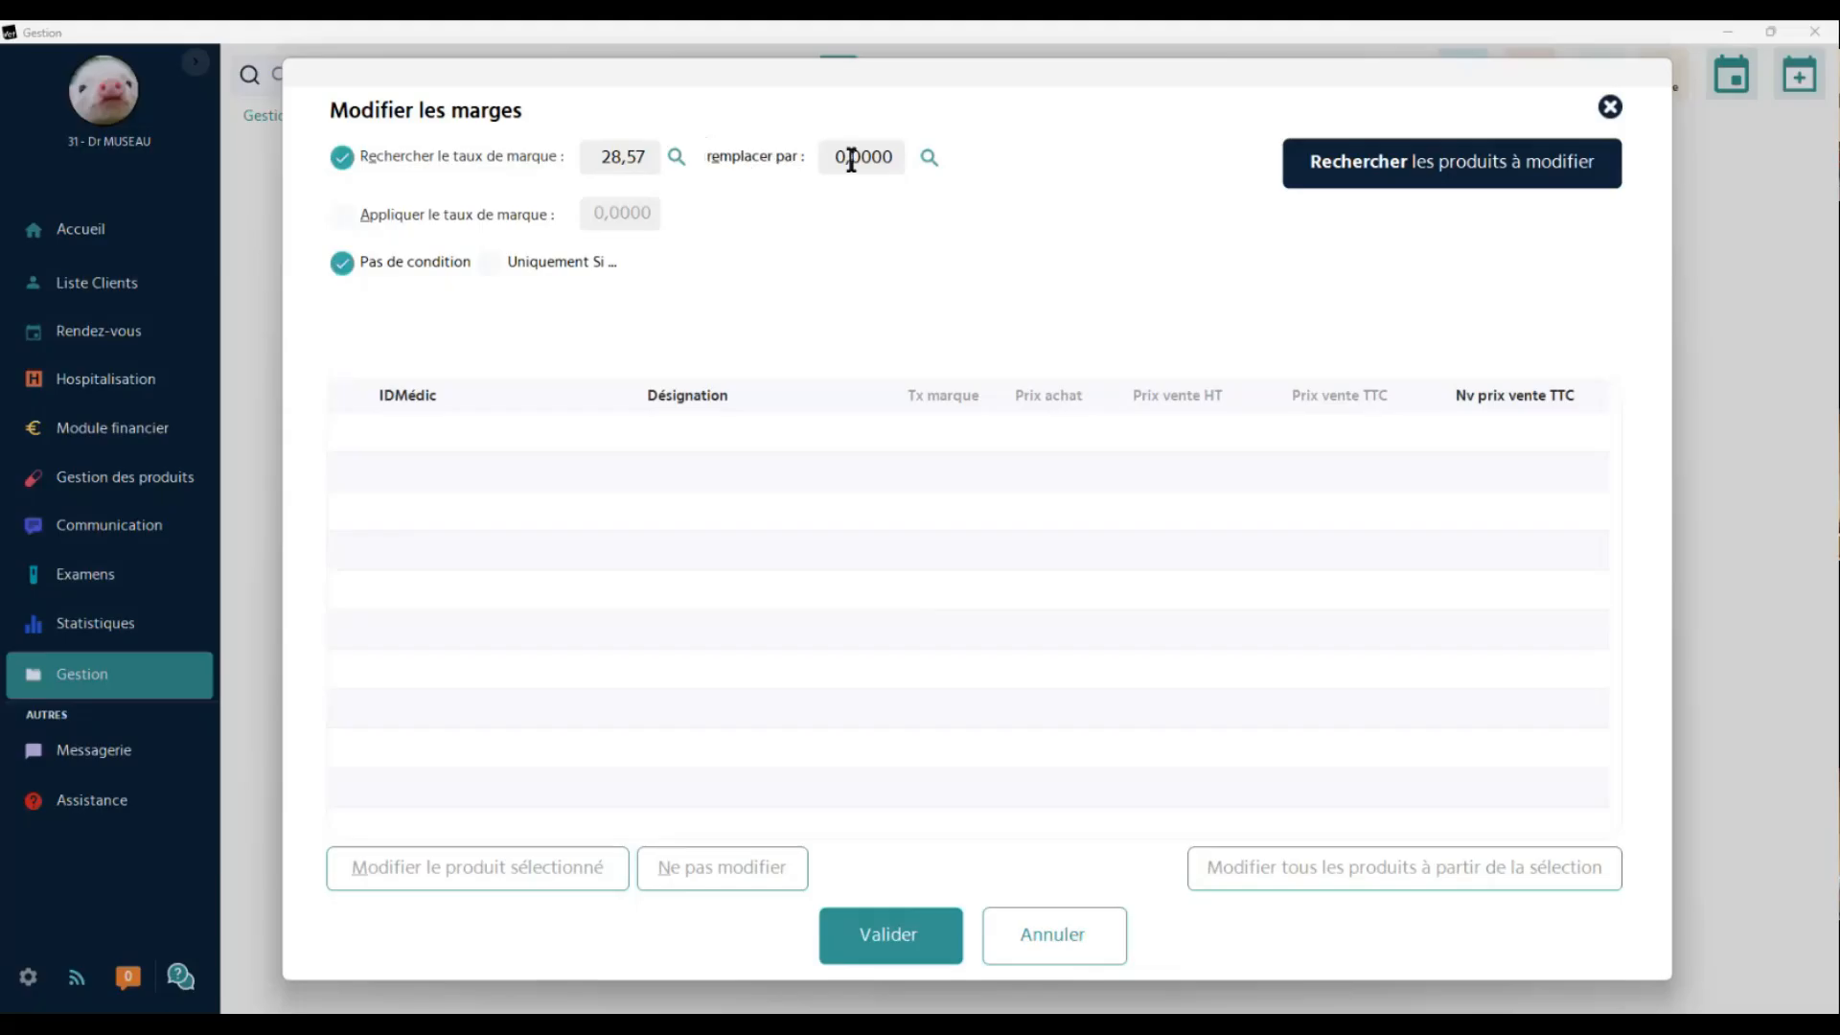
click(930, 157)
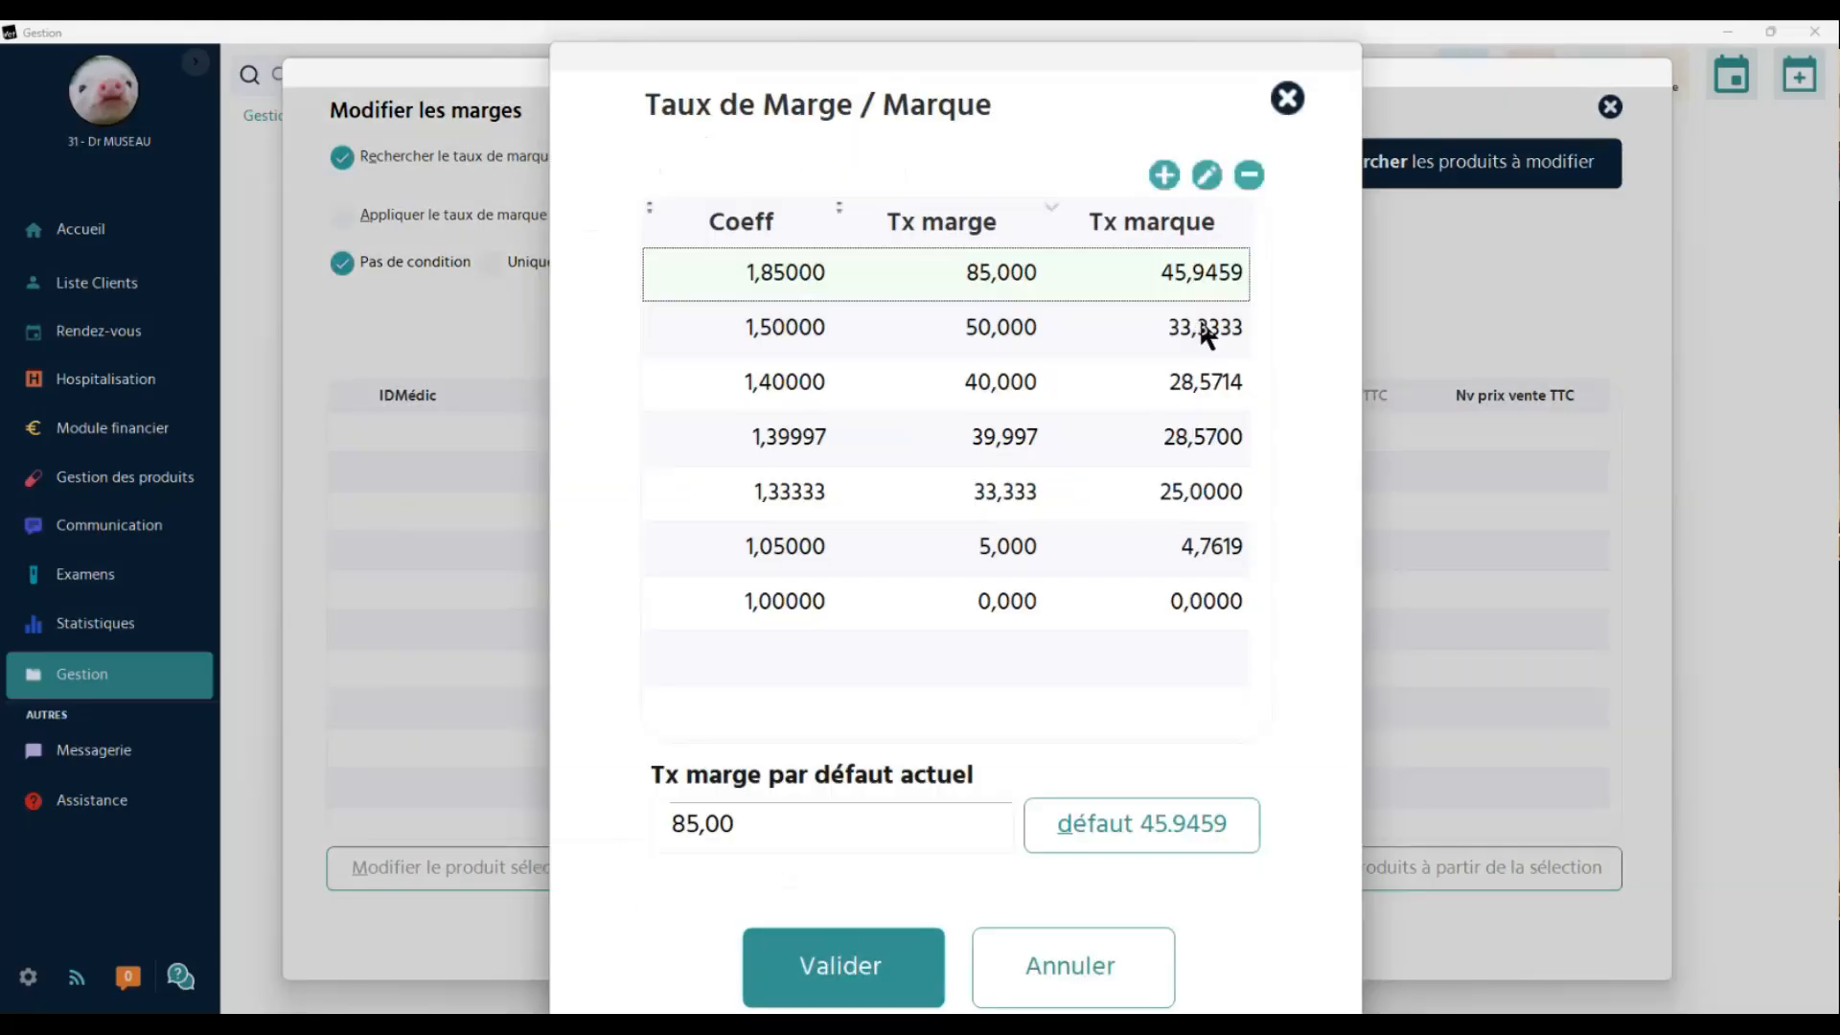
click(1188, 326)
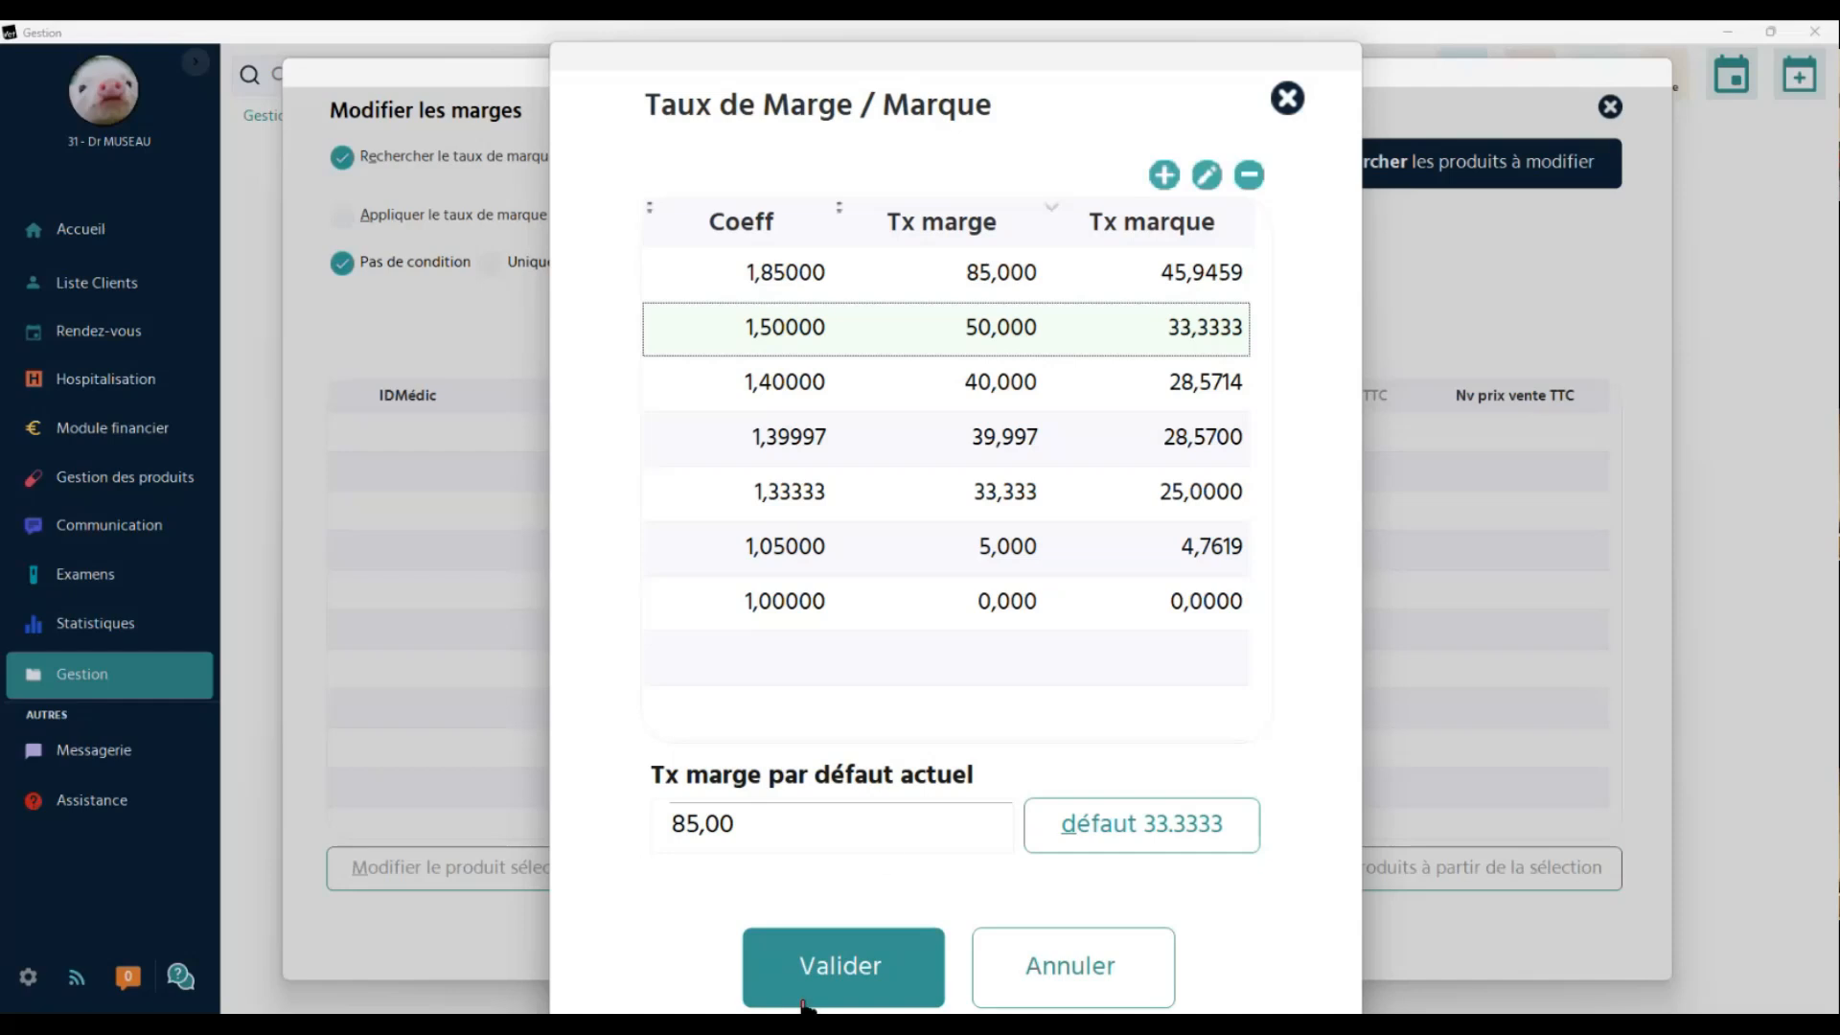
click(834, 982)
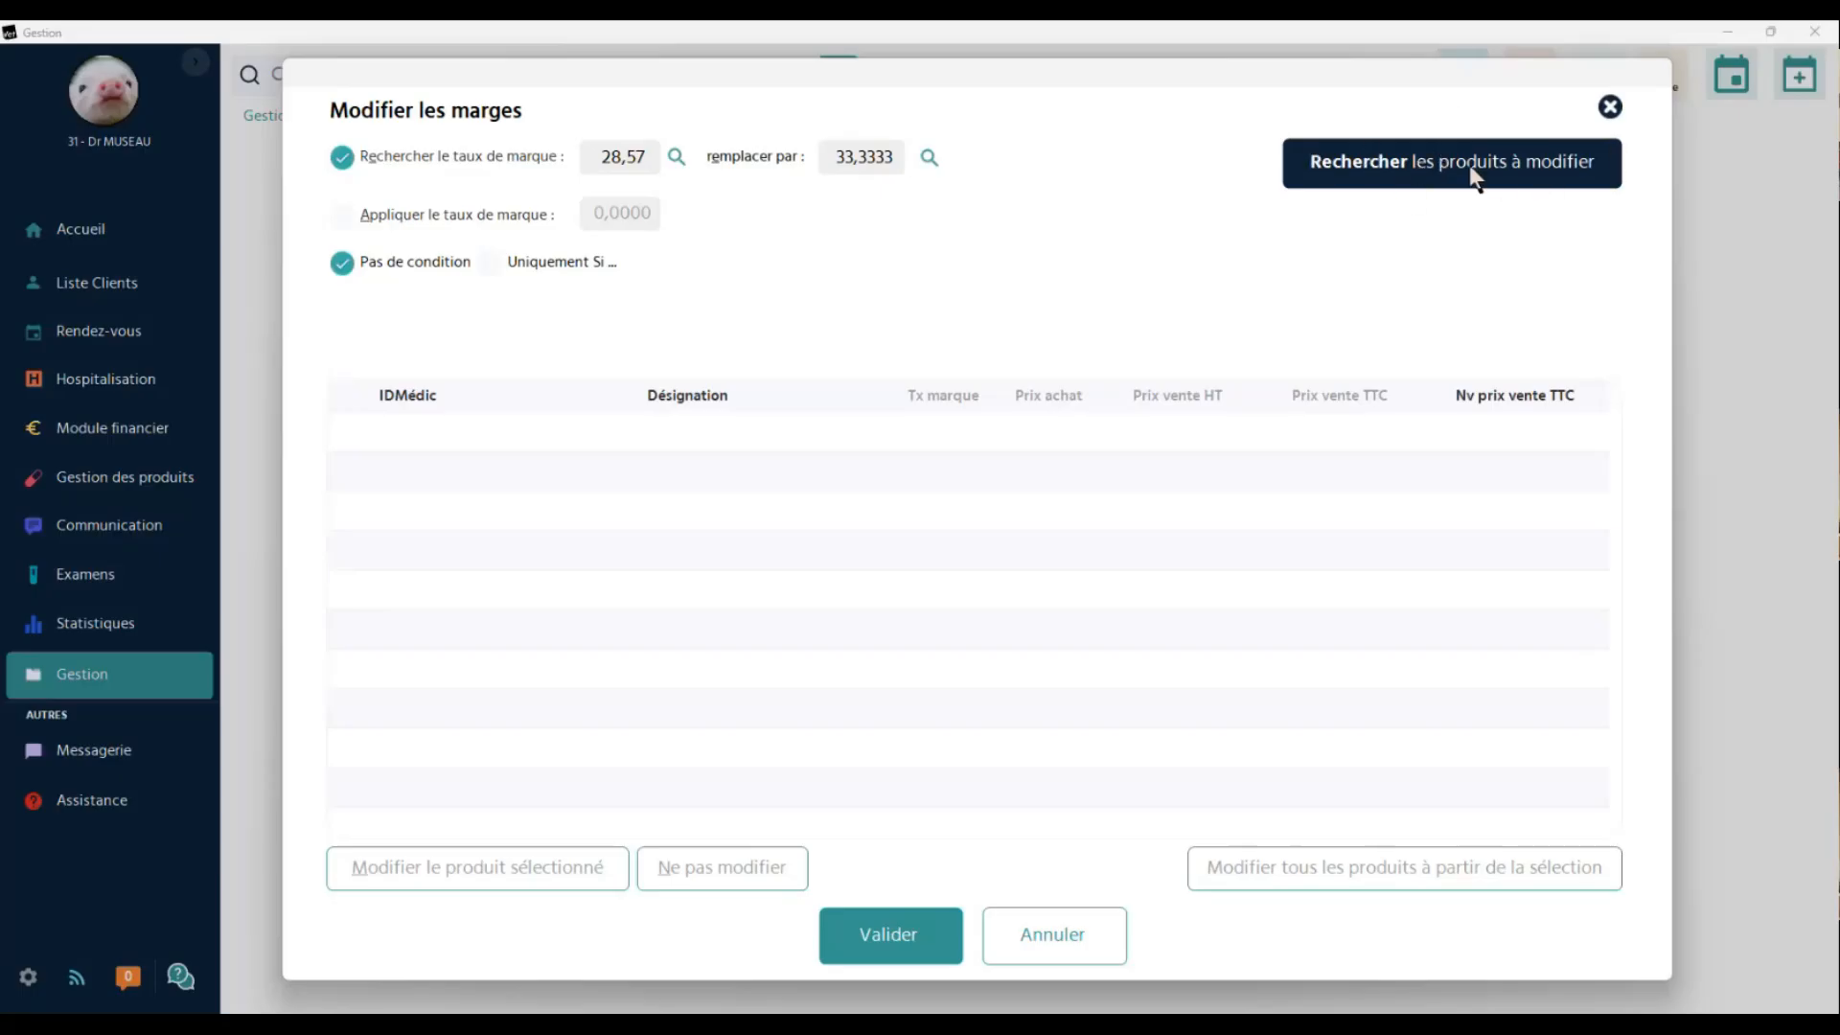
Search for the products to modify and look through the list with their new selling prices
click(1445, 163)
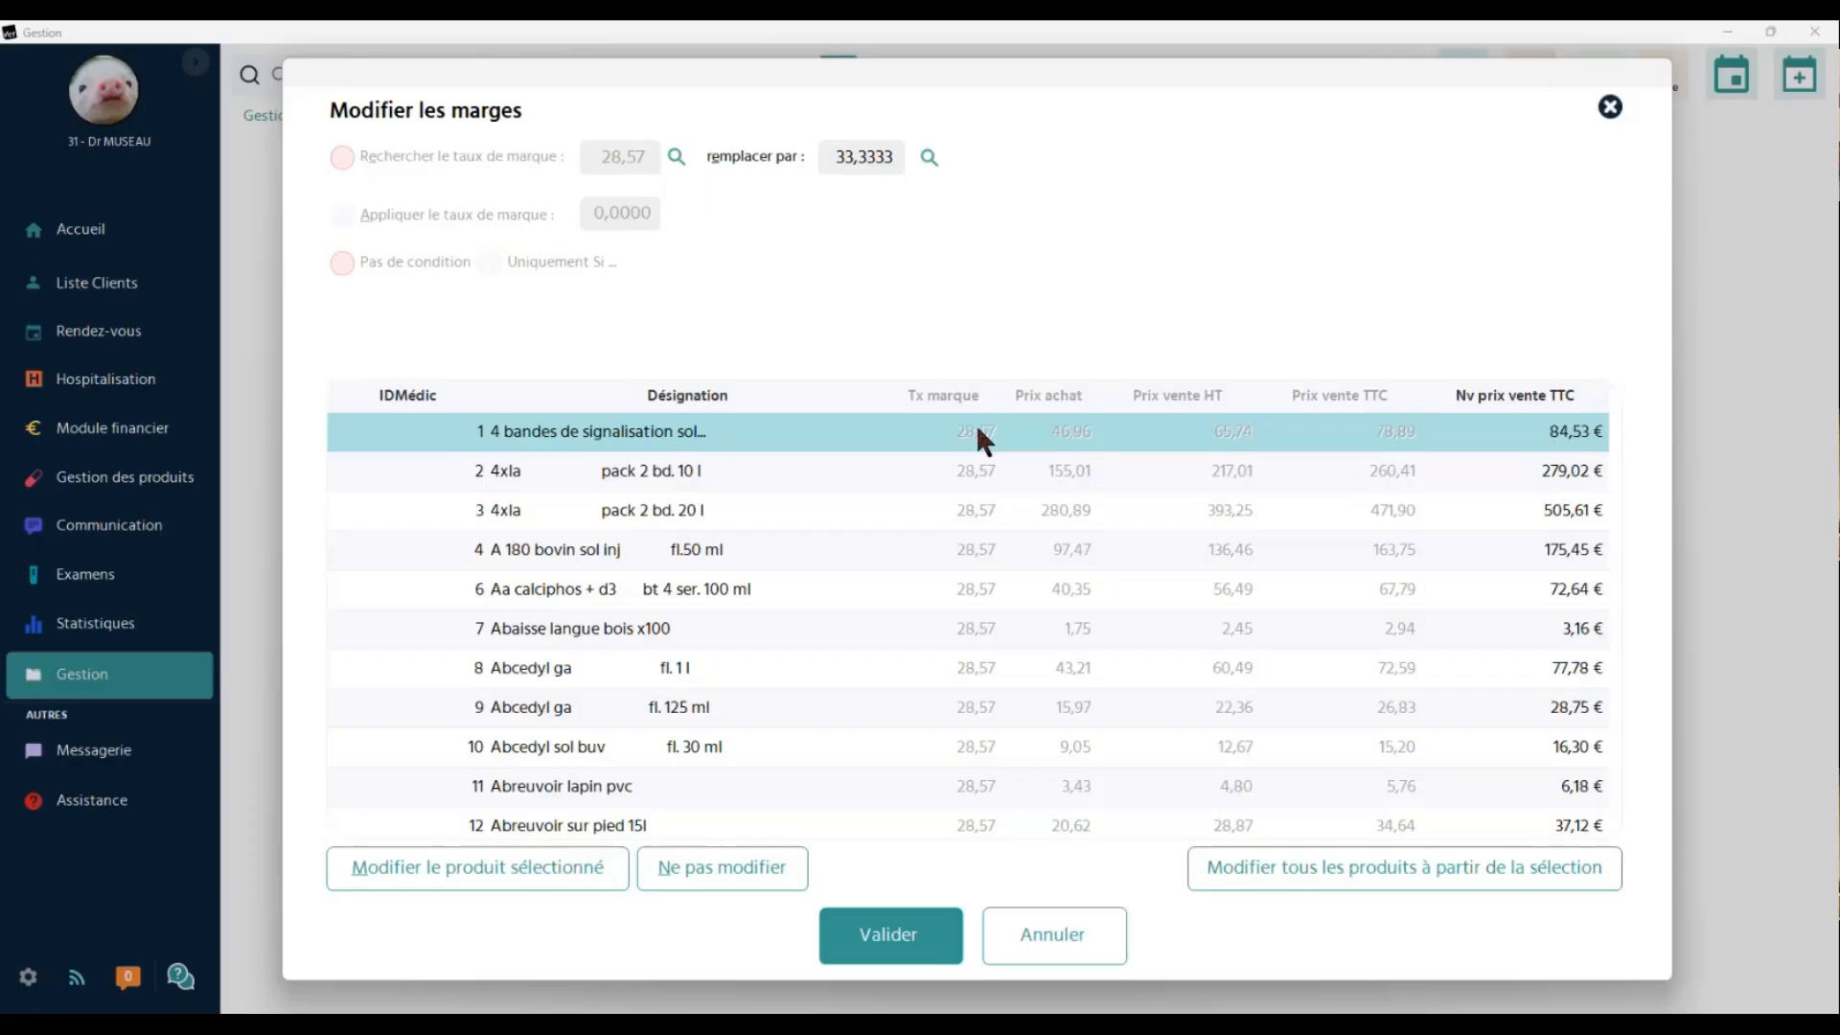
scroll(974, 598, down, 7)
scroll(974, 602, up, 6)
scroll(969, 598, up, 1)
Update all products from the selected one onward automatically, review the new mark rates and close the margin modification form
click(1291, 868)
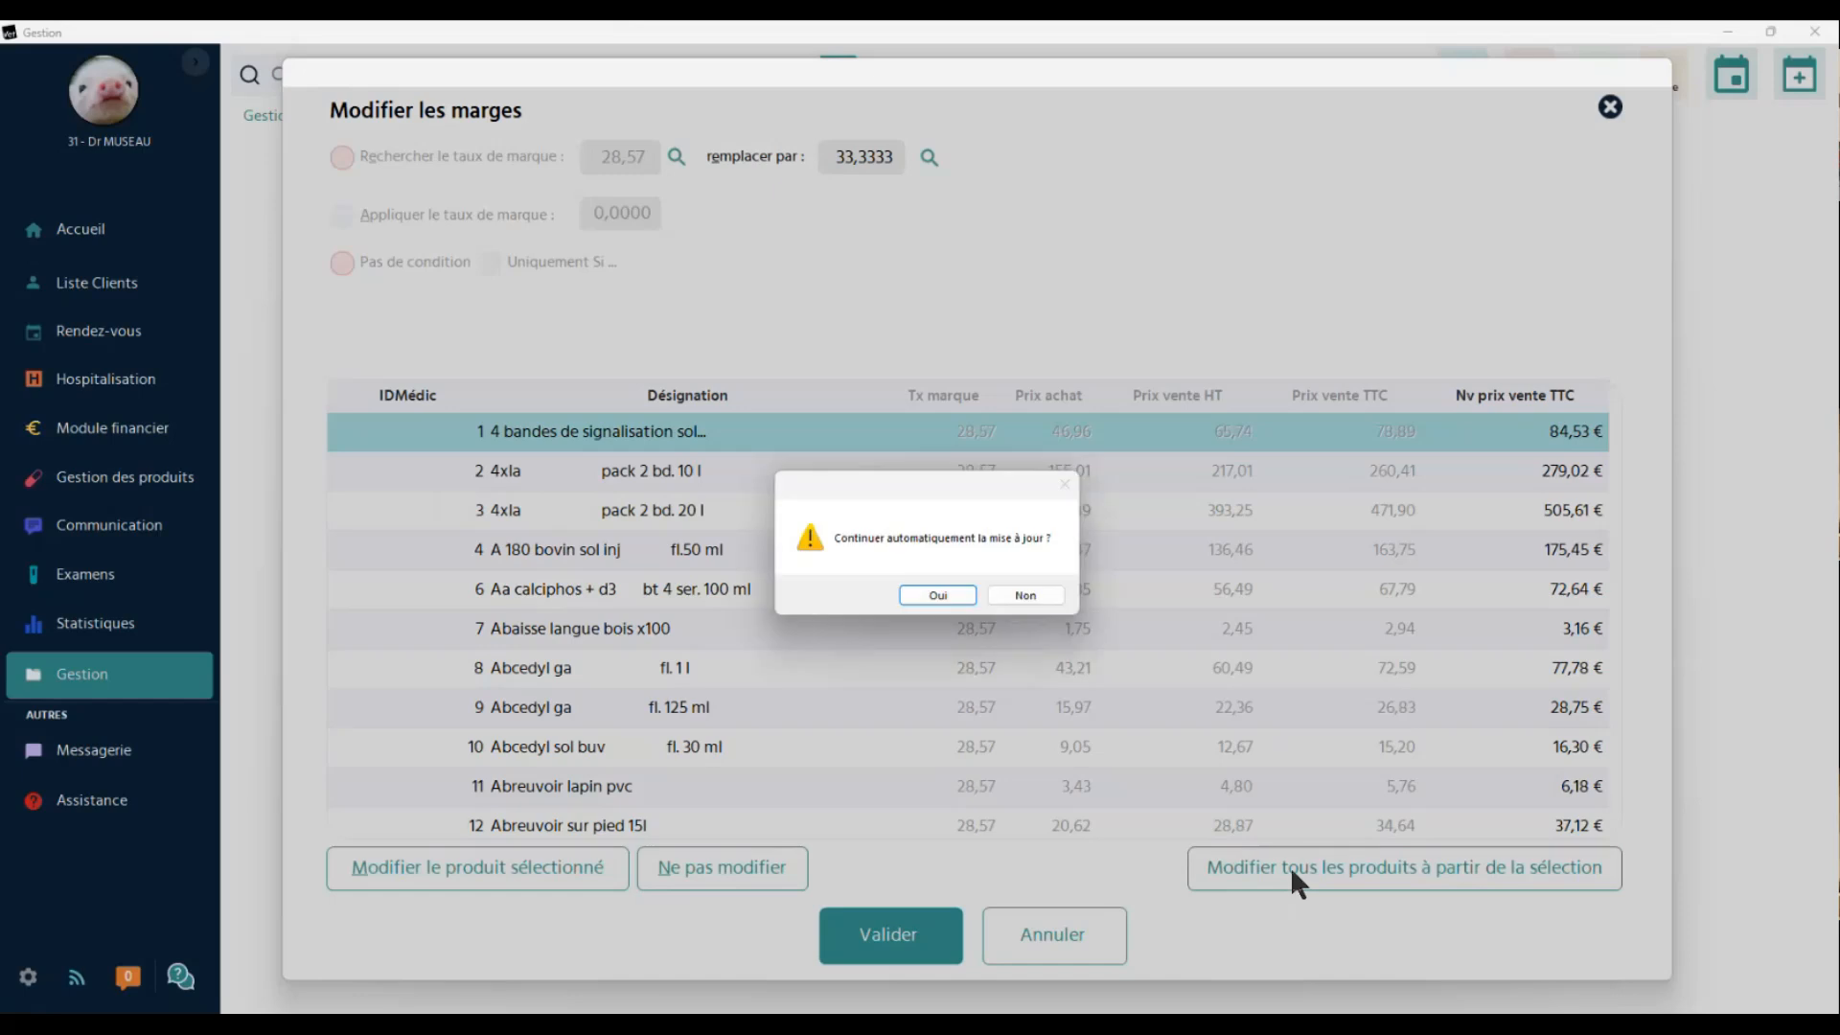
click(937, 594)
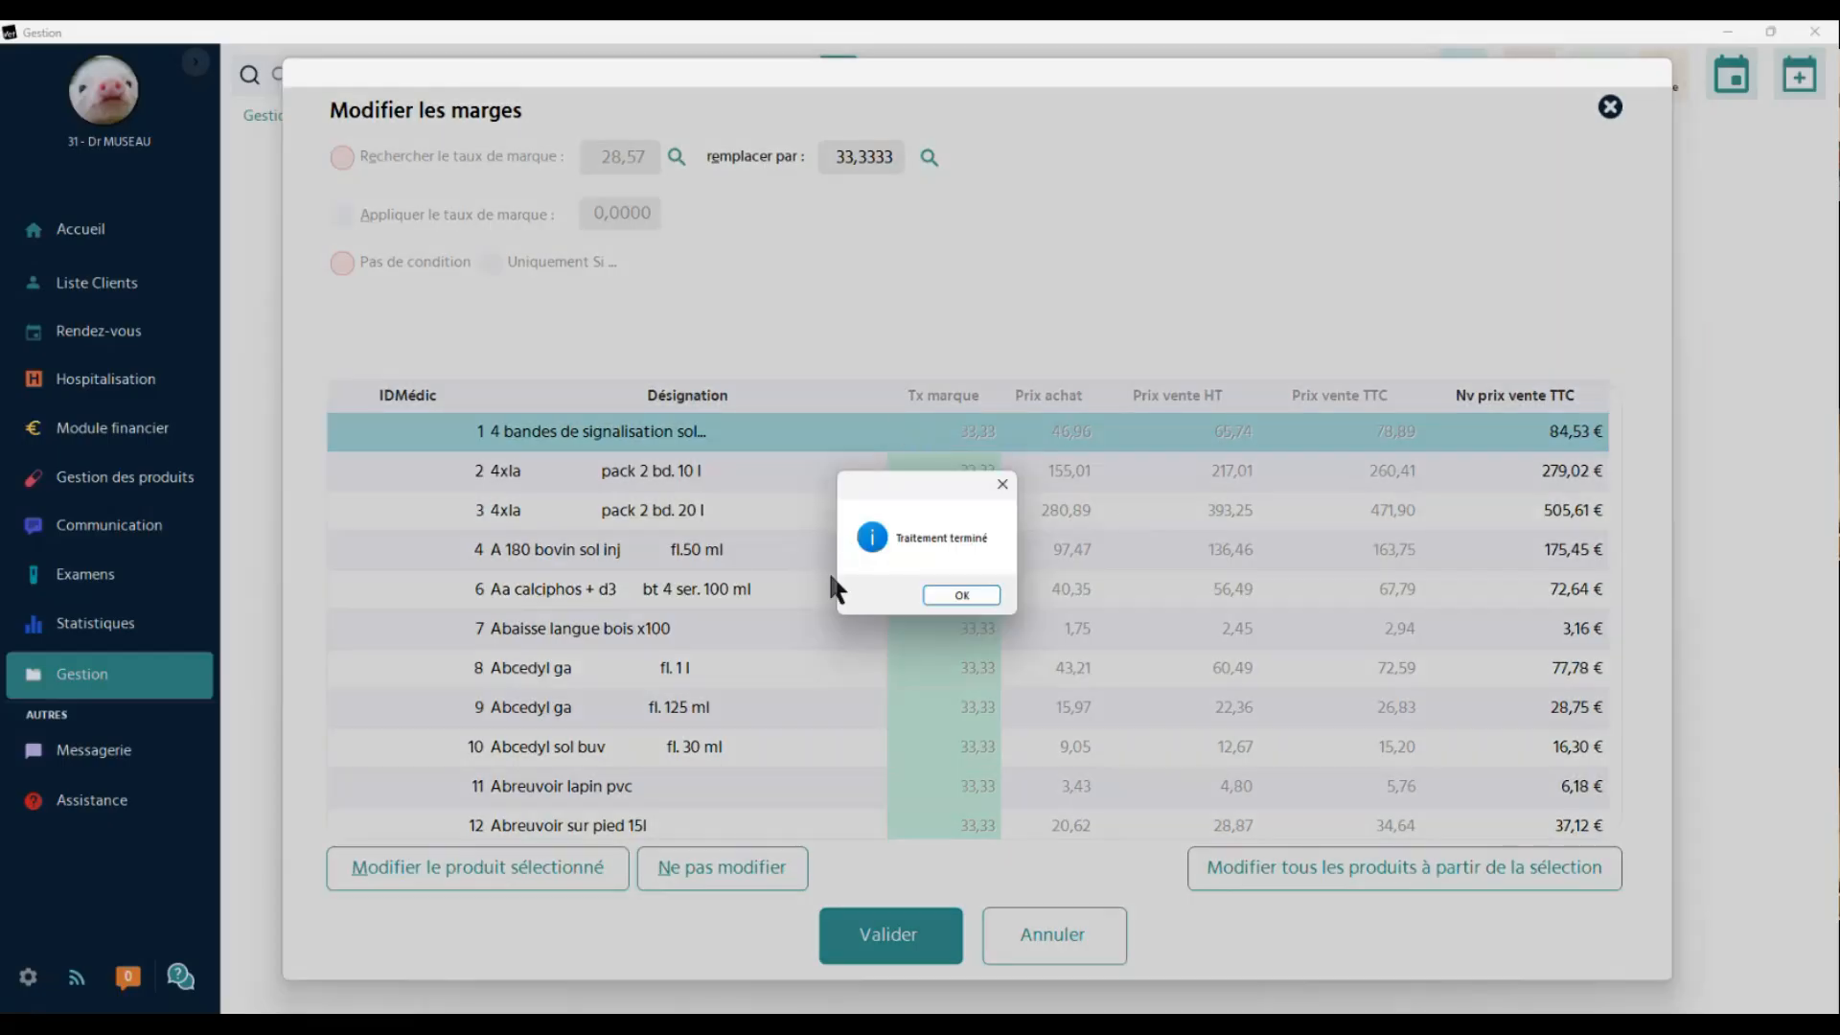
click(953, 598)
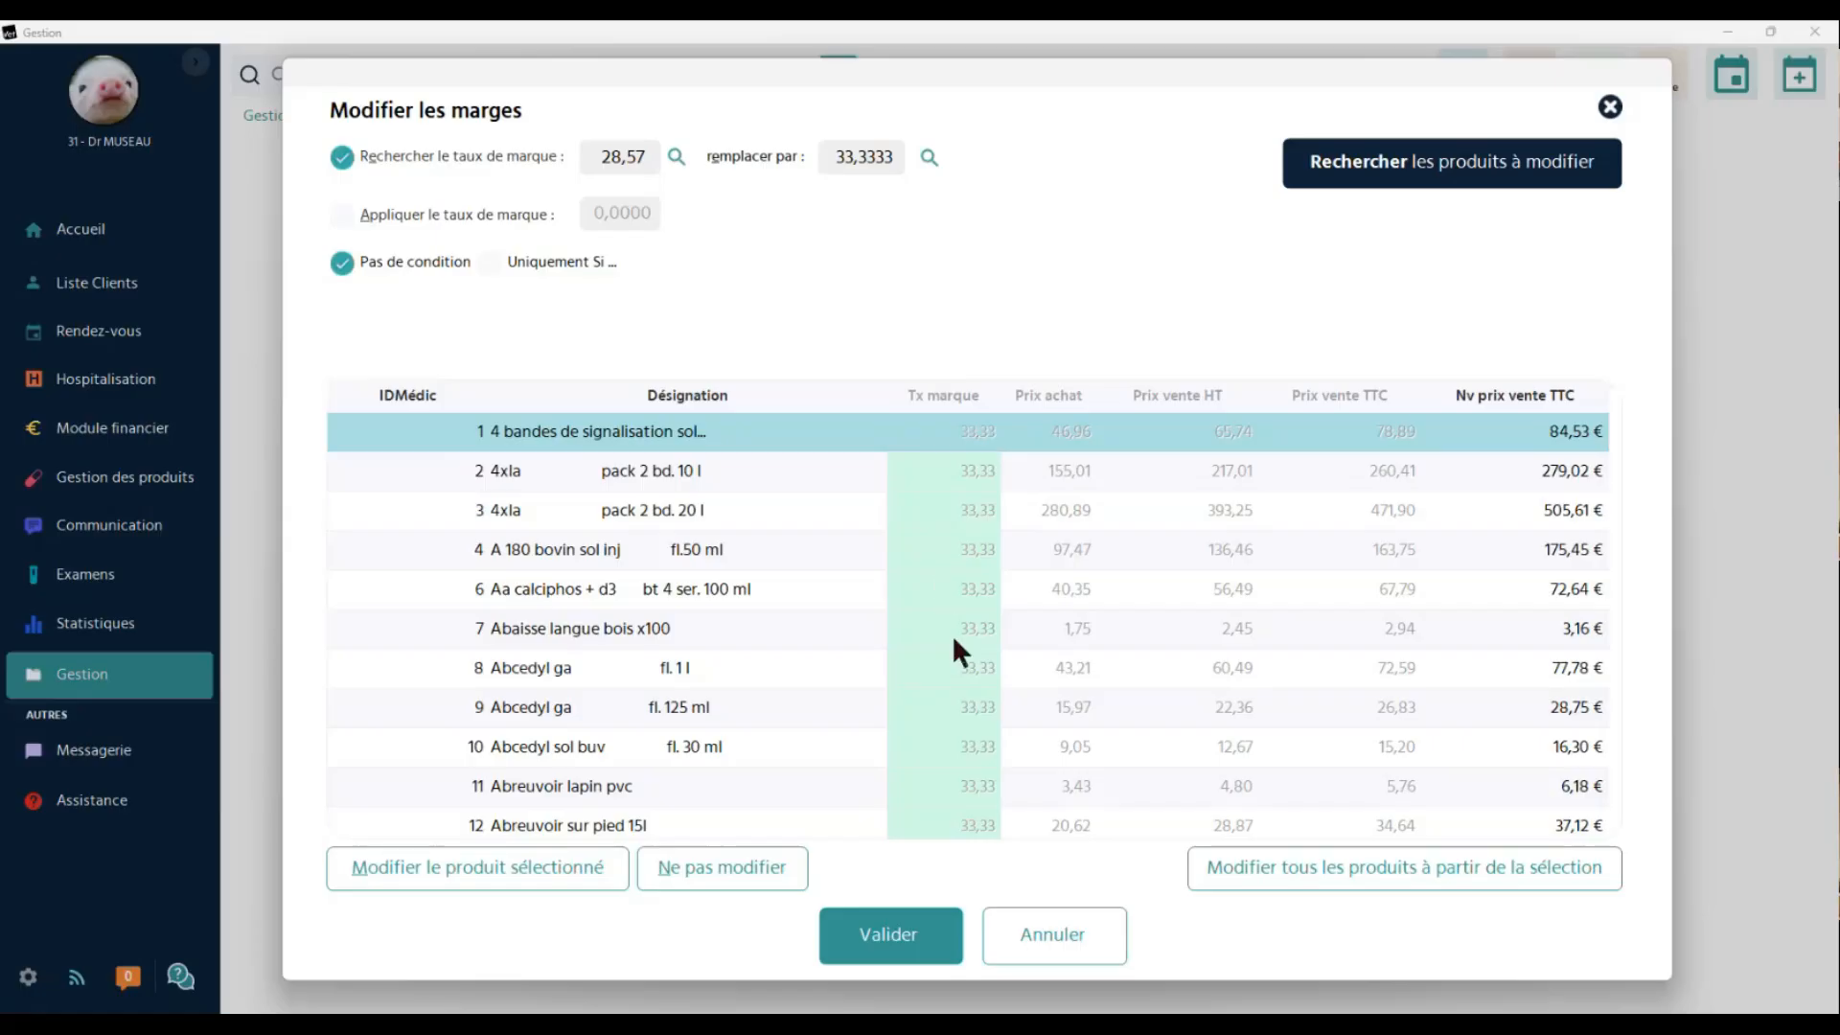
scroll(954, 637, down, 6)
scroll(962, 652, up, 7)
click(1091, 944)
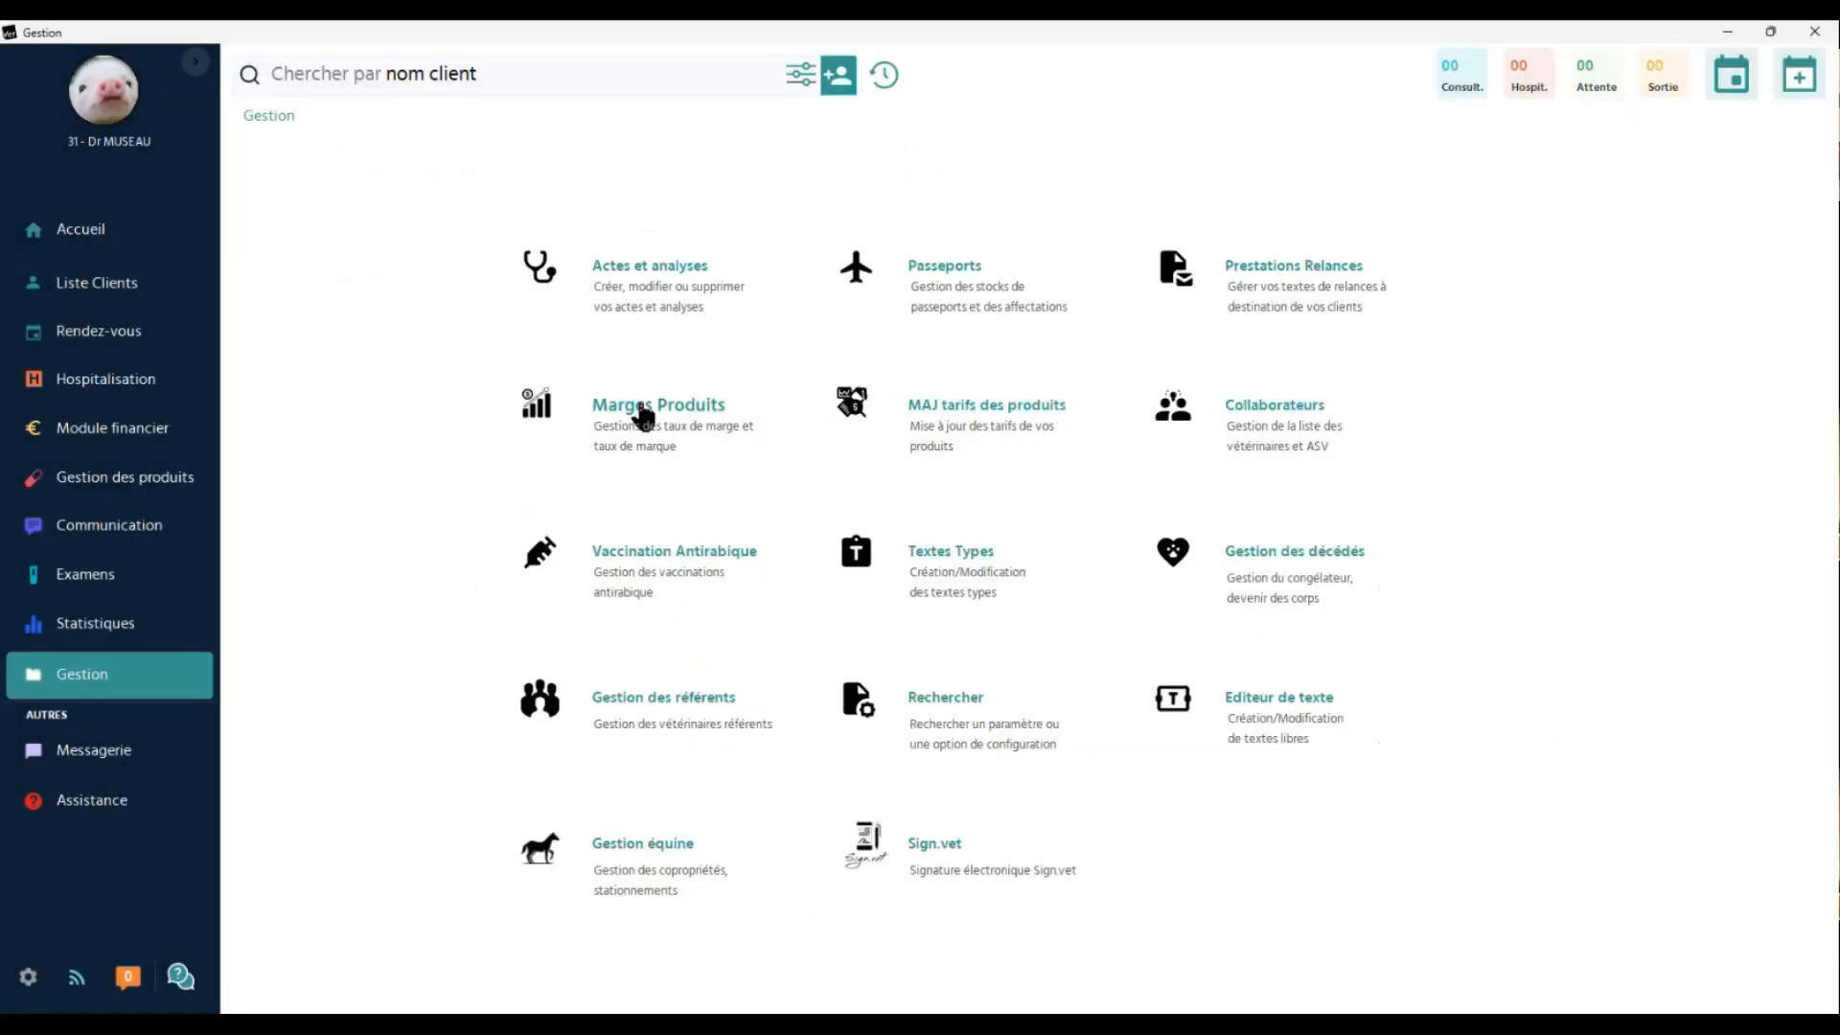
Reopen the margin modification form and choose to apply a mark rate of 25,0000
click(733, 448)
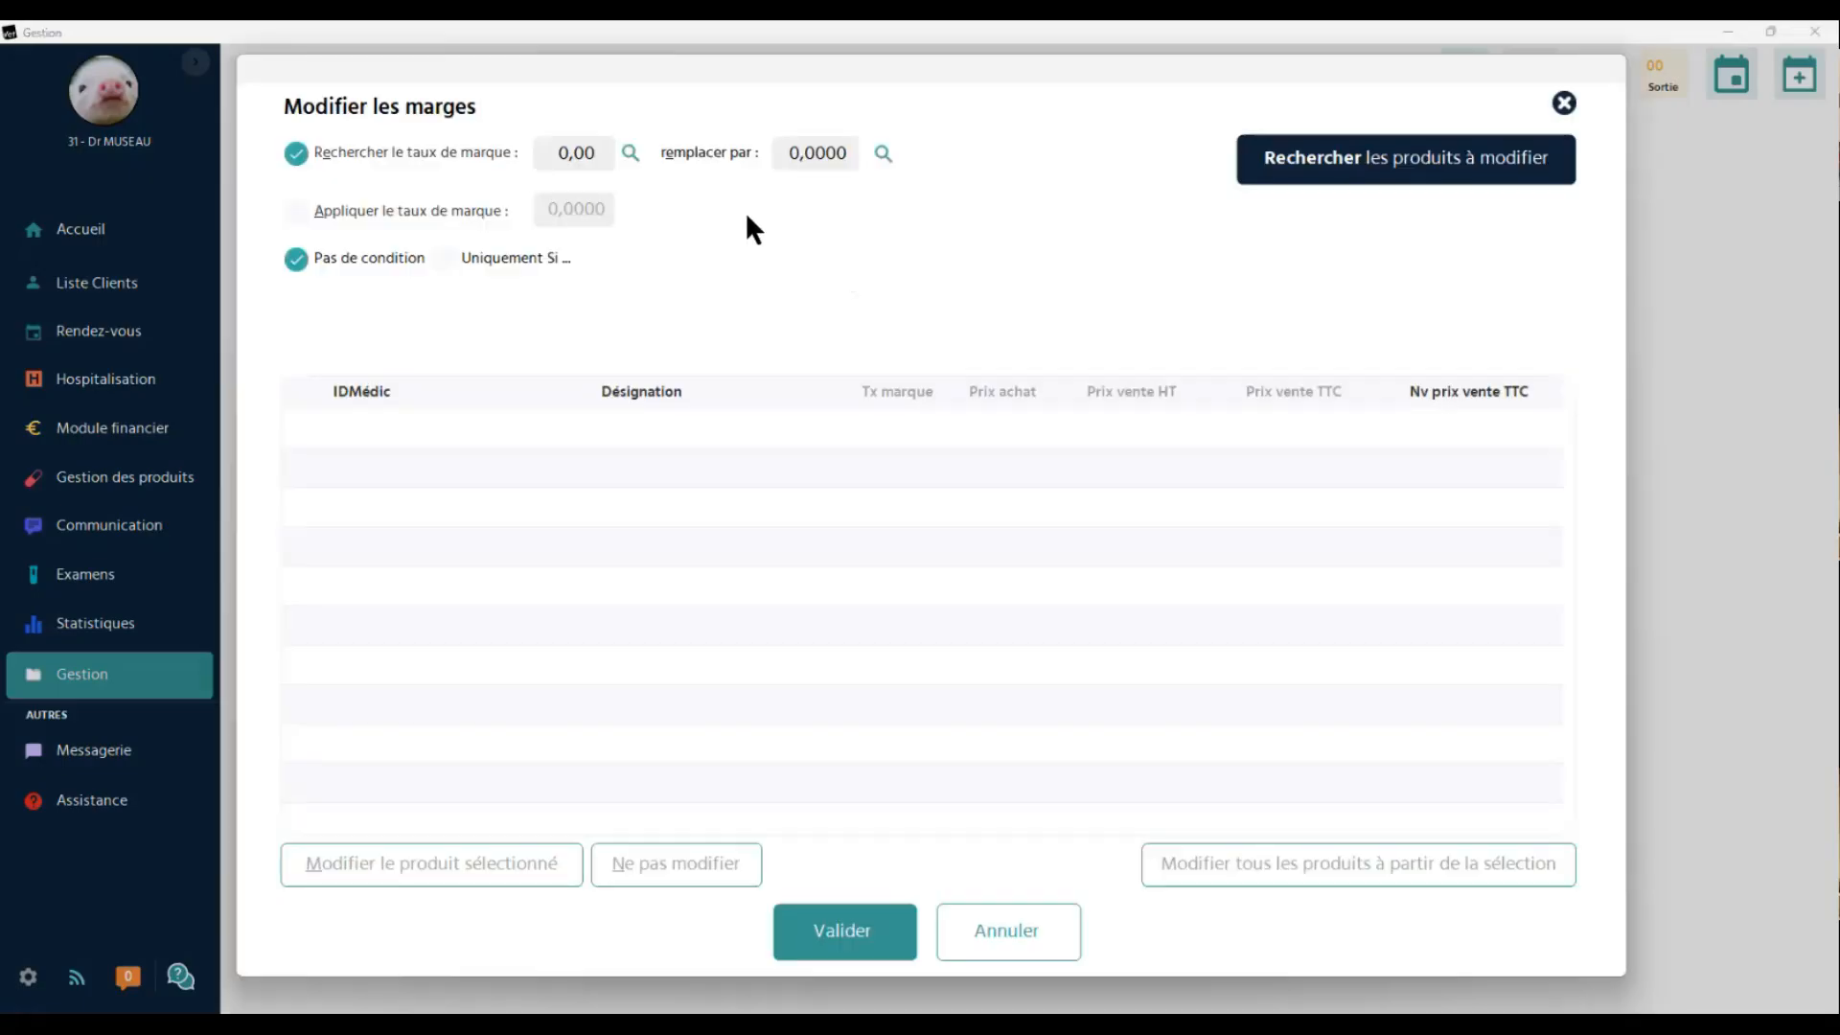
click(293, 216)
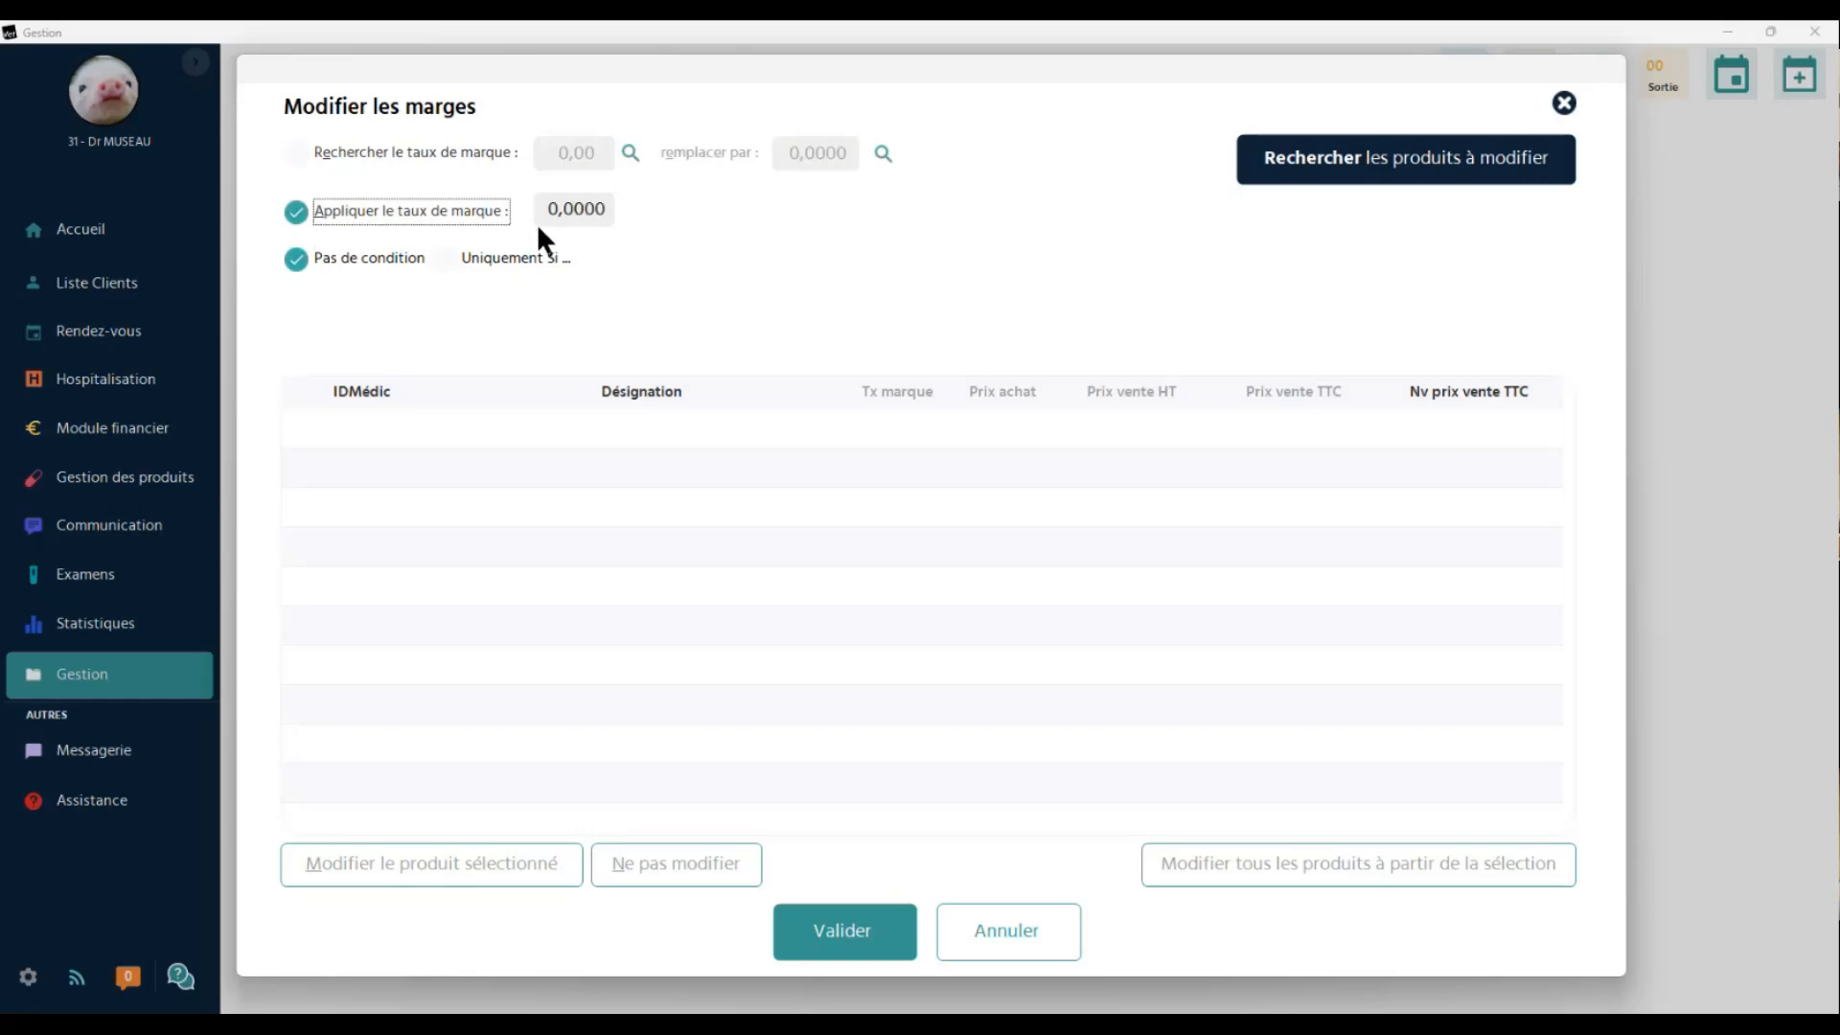
click(573, 210)
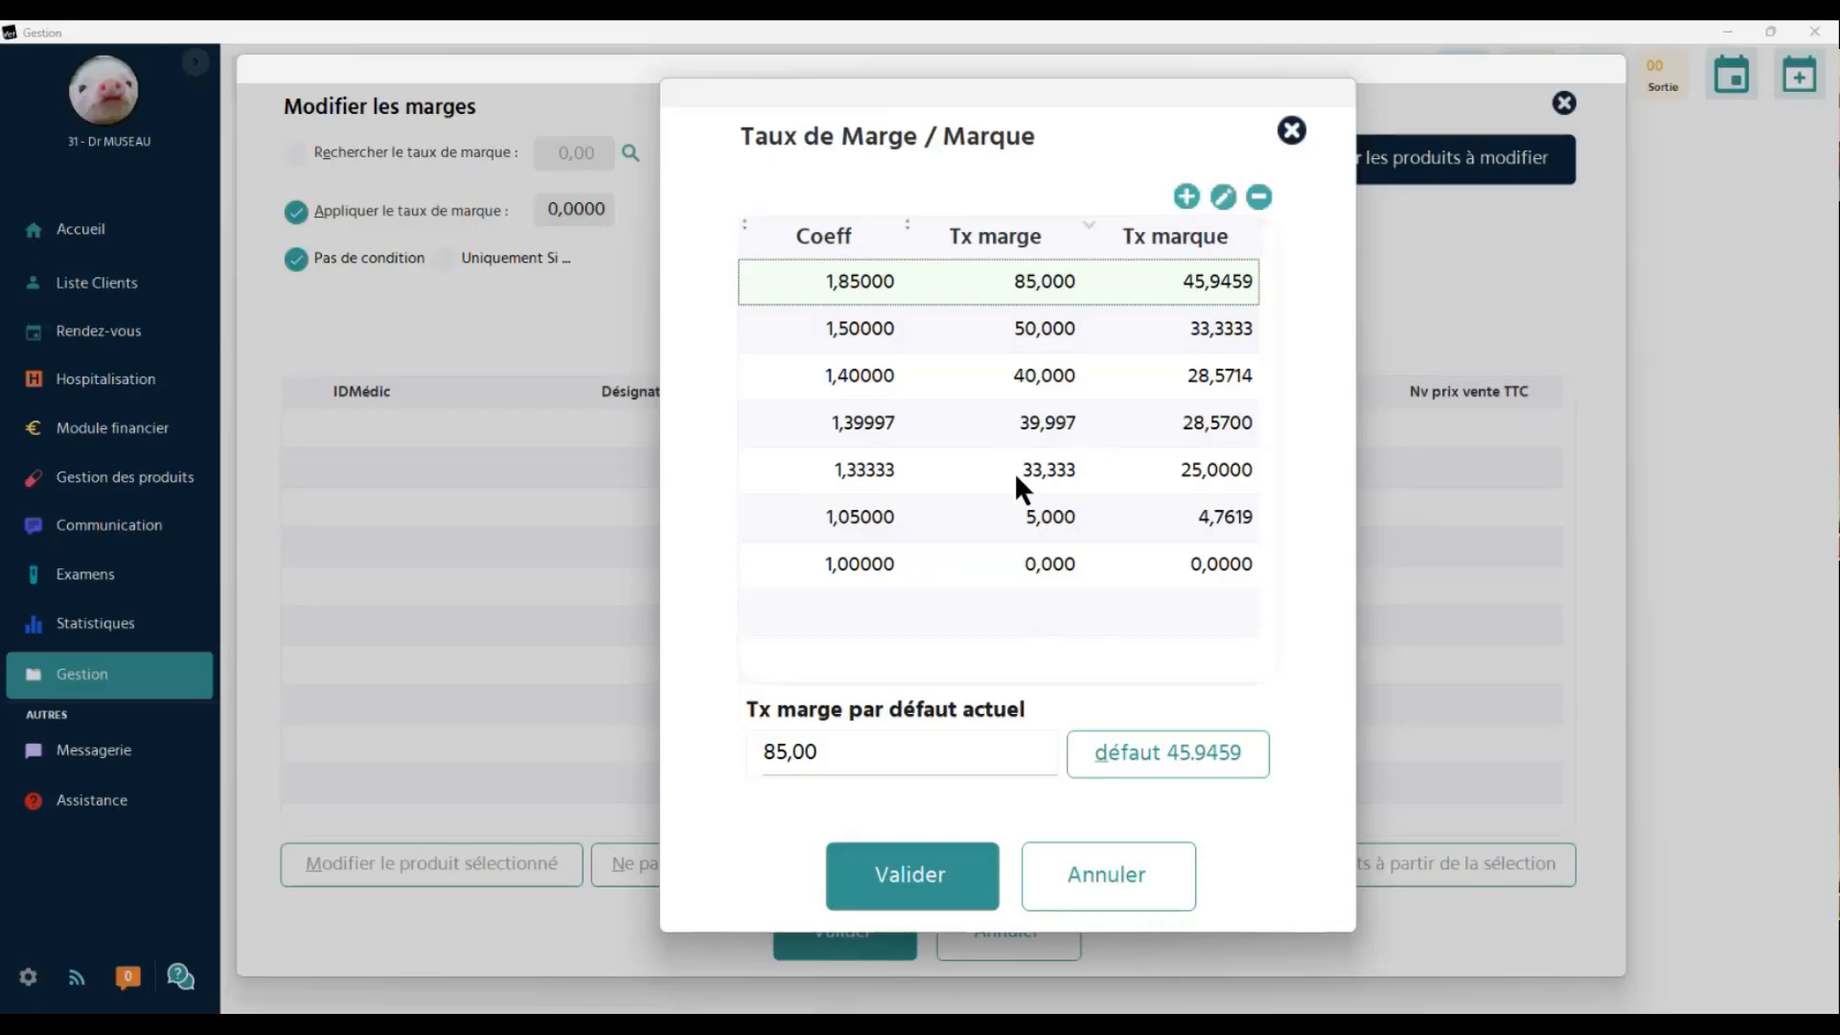
double_click(1222, 467)
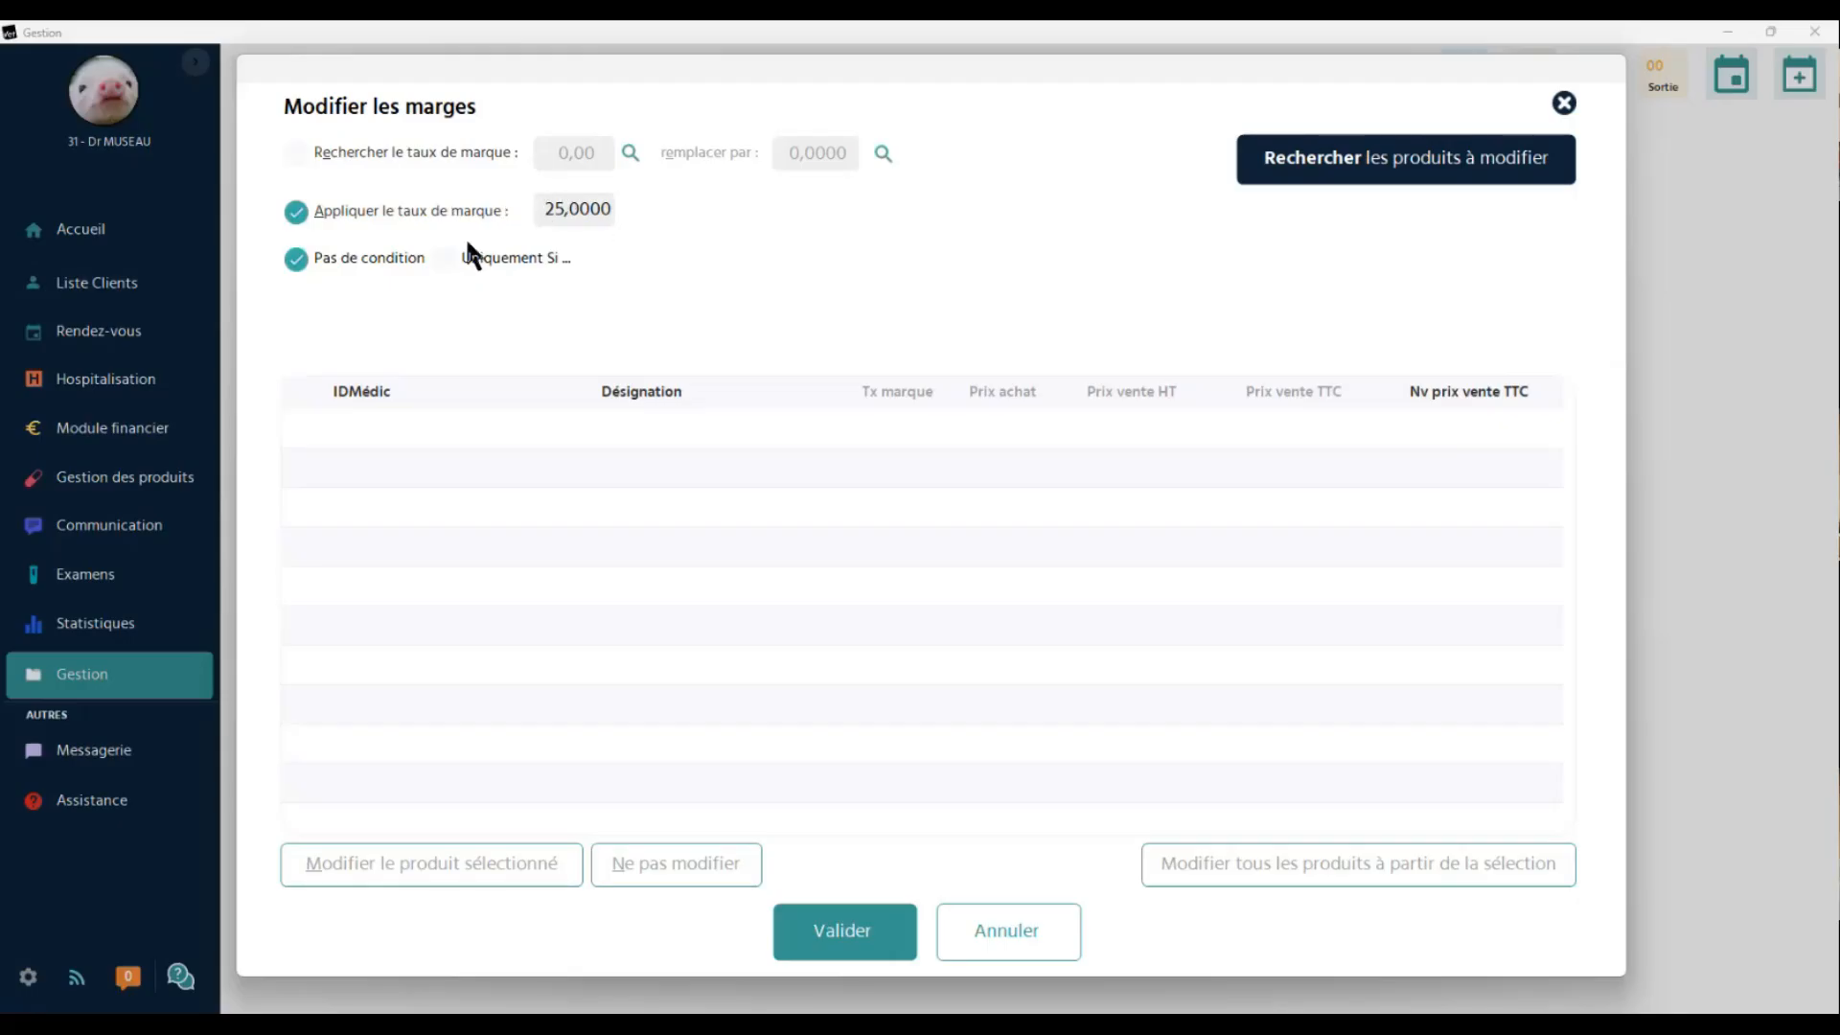
Make the margin change conditional on product classification and select the type Aliments
click(446, 259)
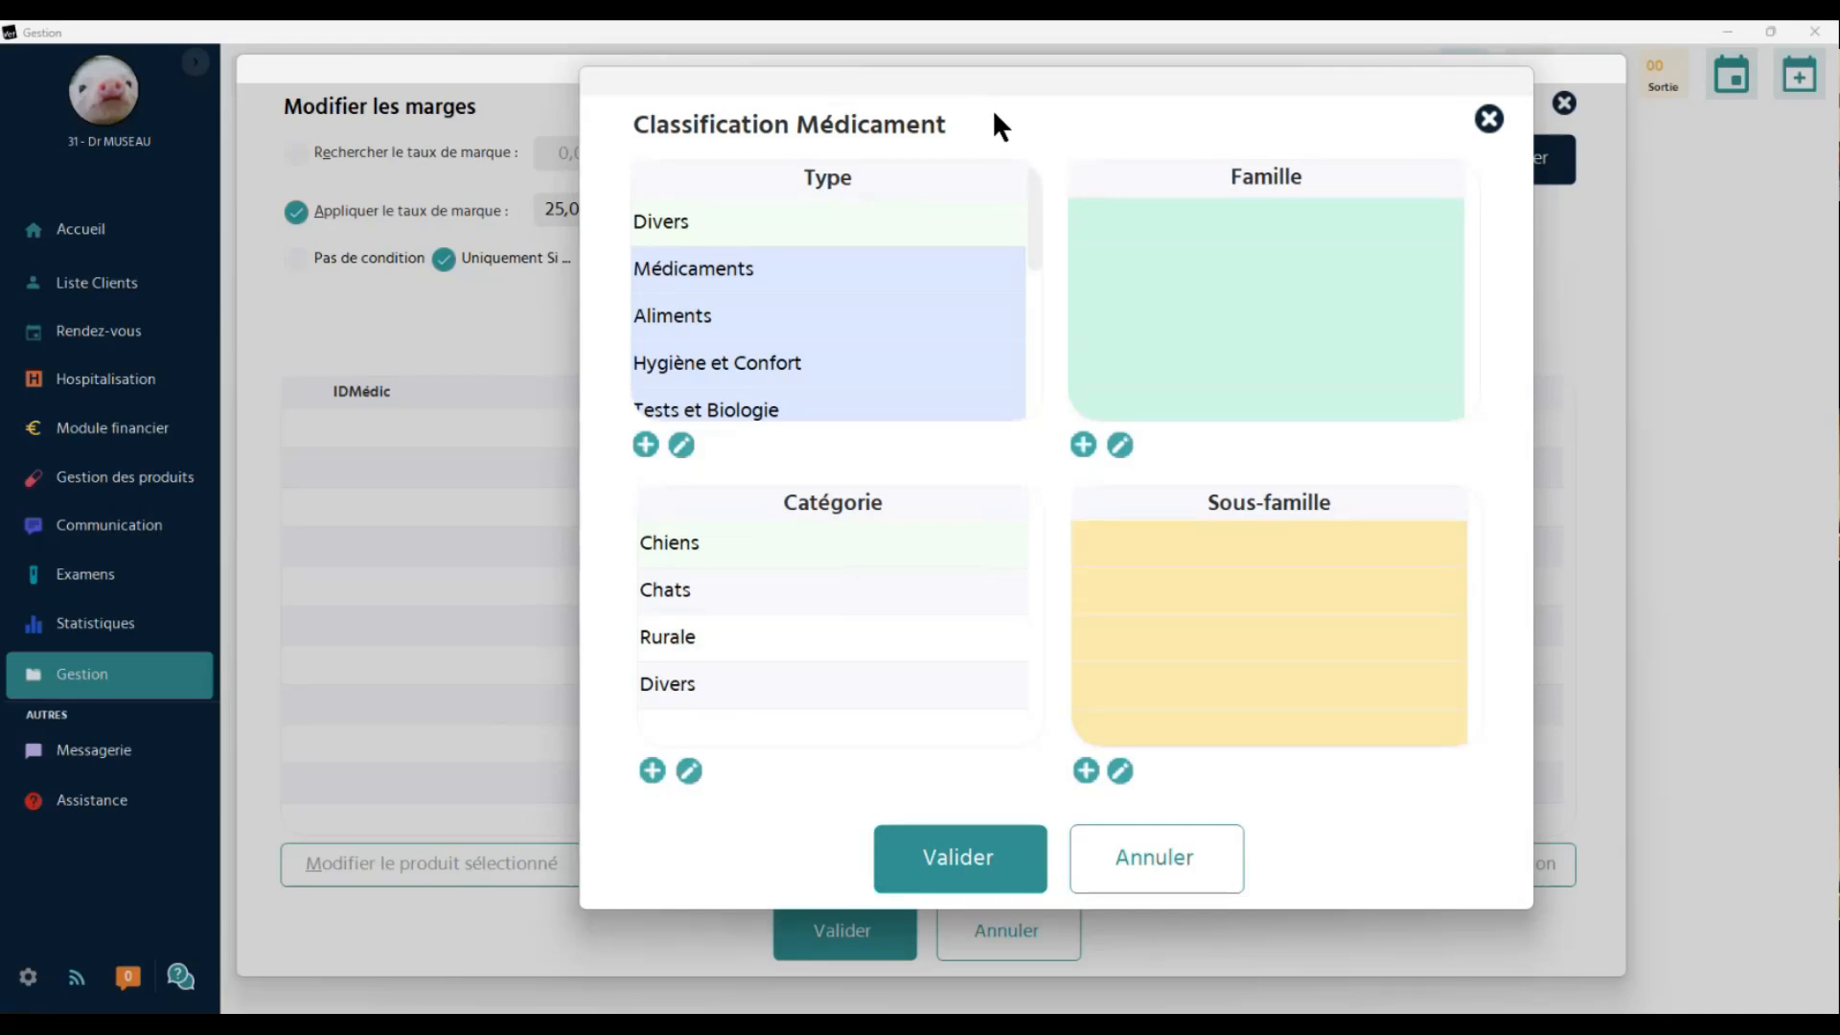
click(854, 259)
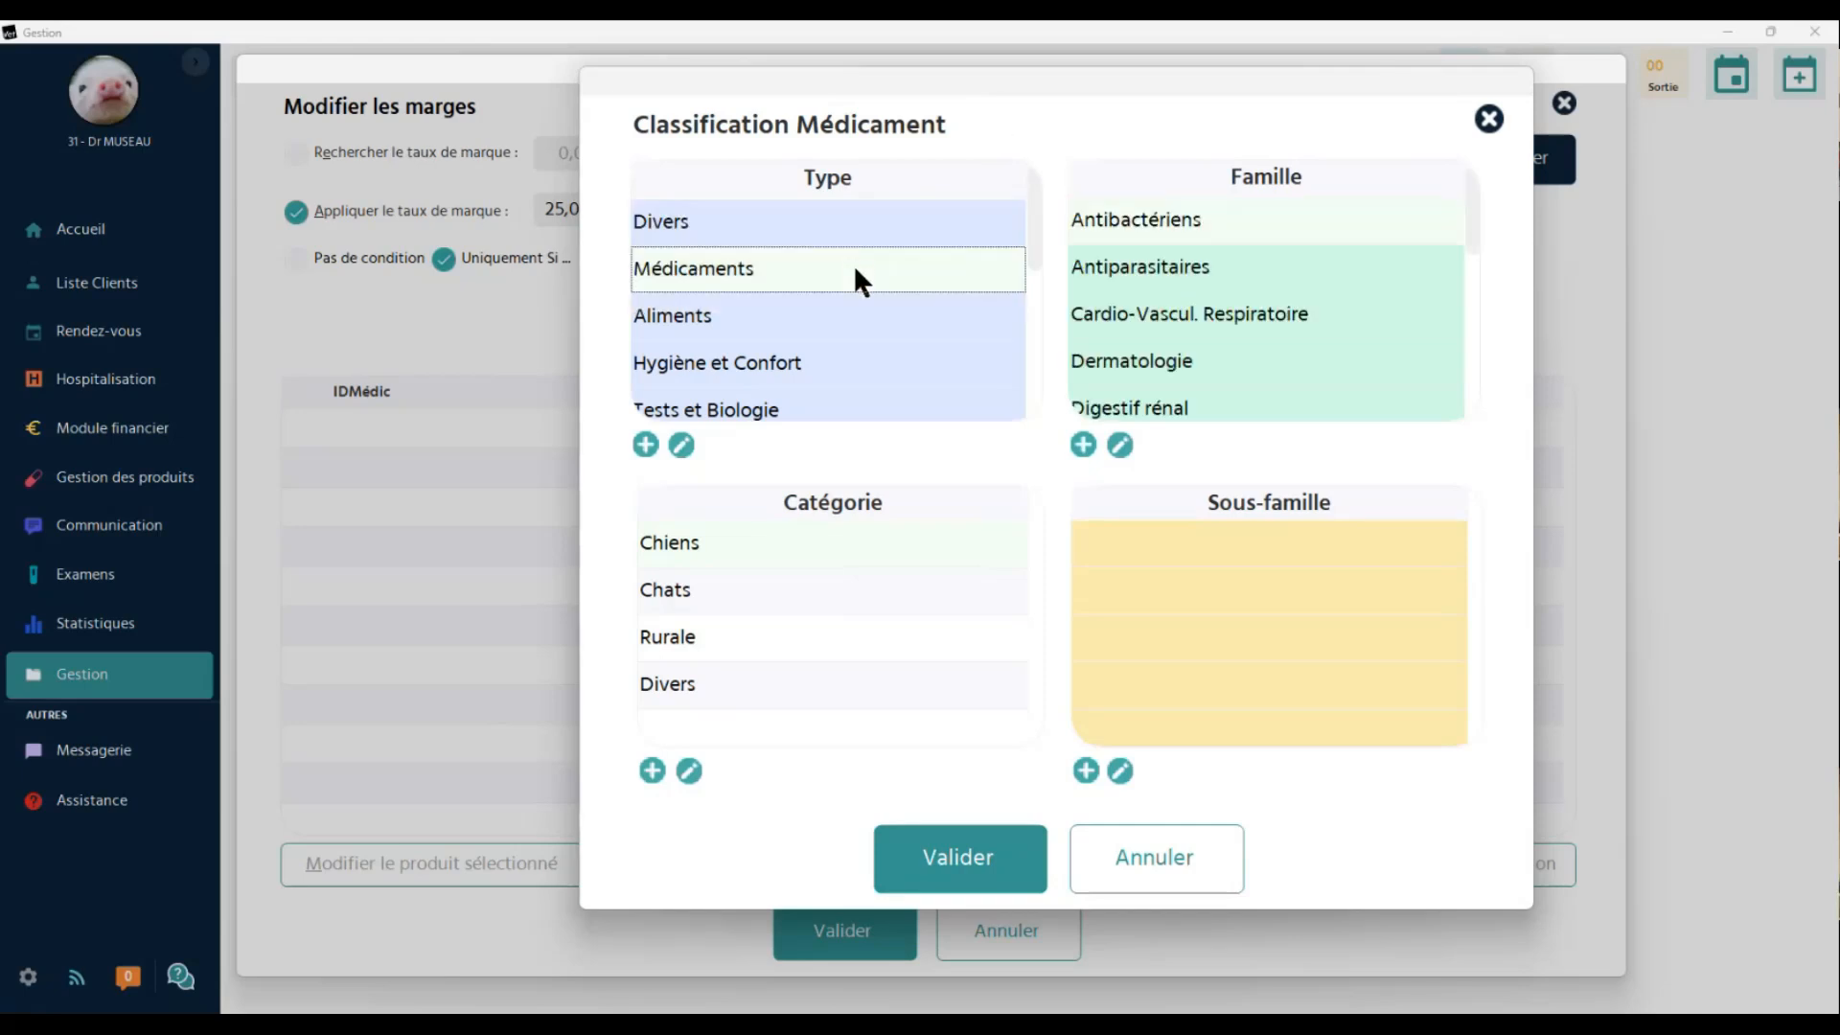
click(836, 311)
click(824, 359)
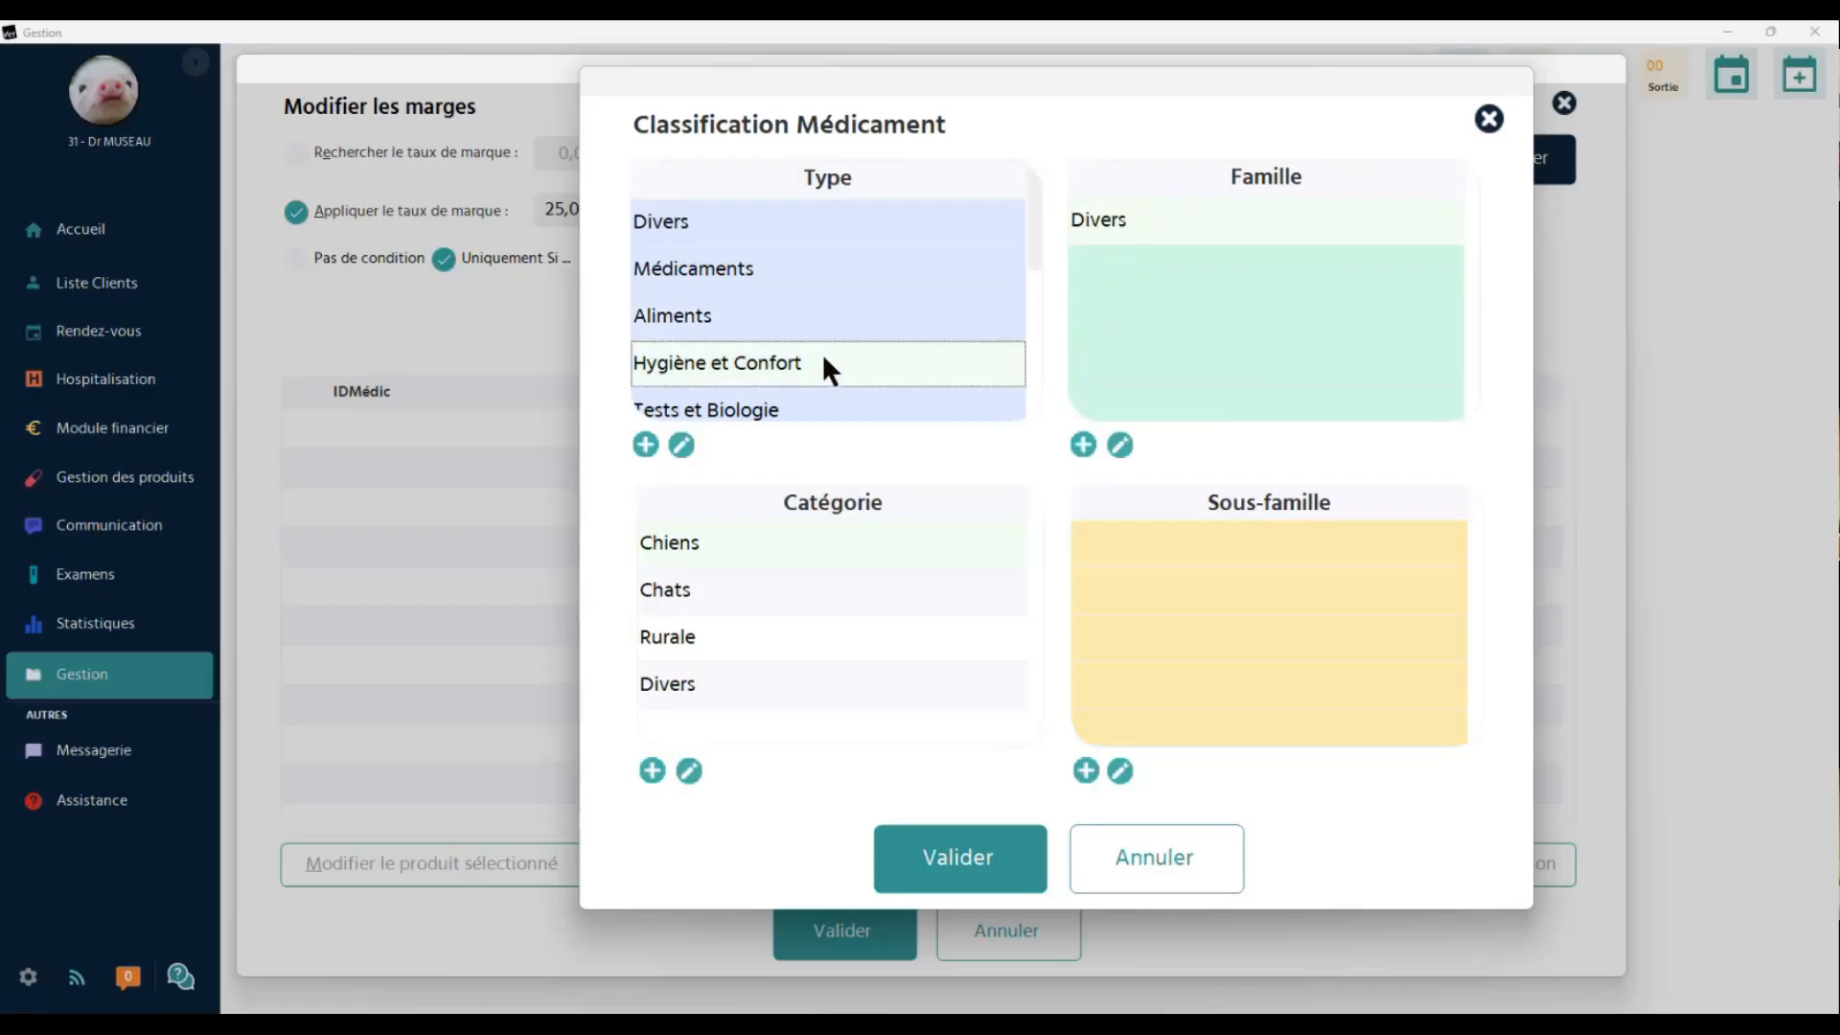
scroll(823, 353, down, 1)
click(843, 273)
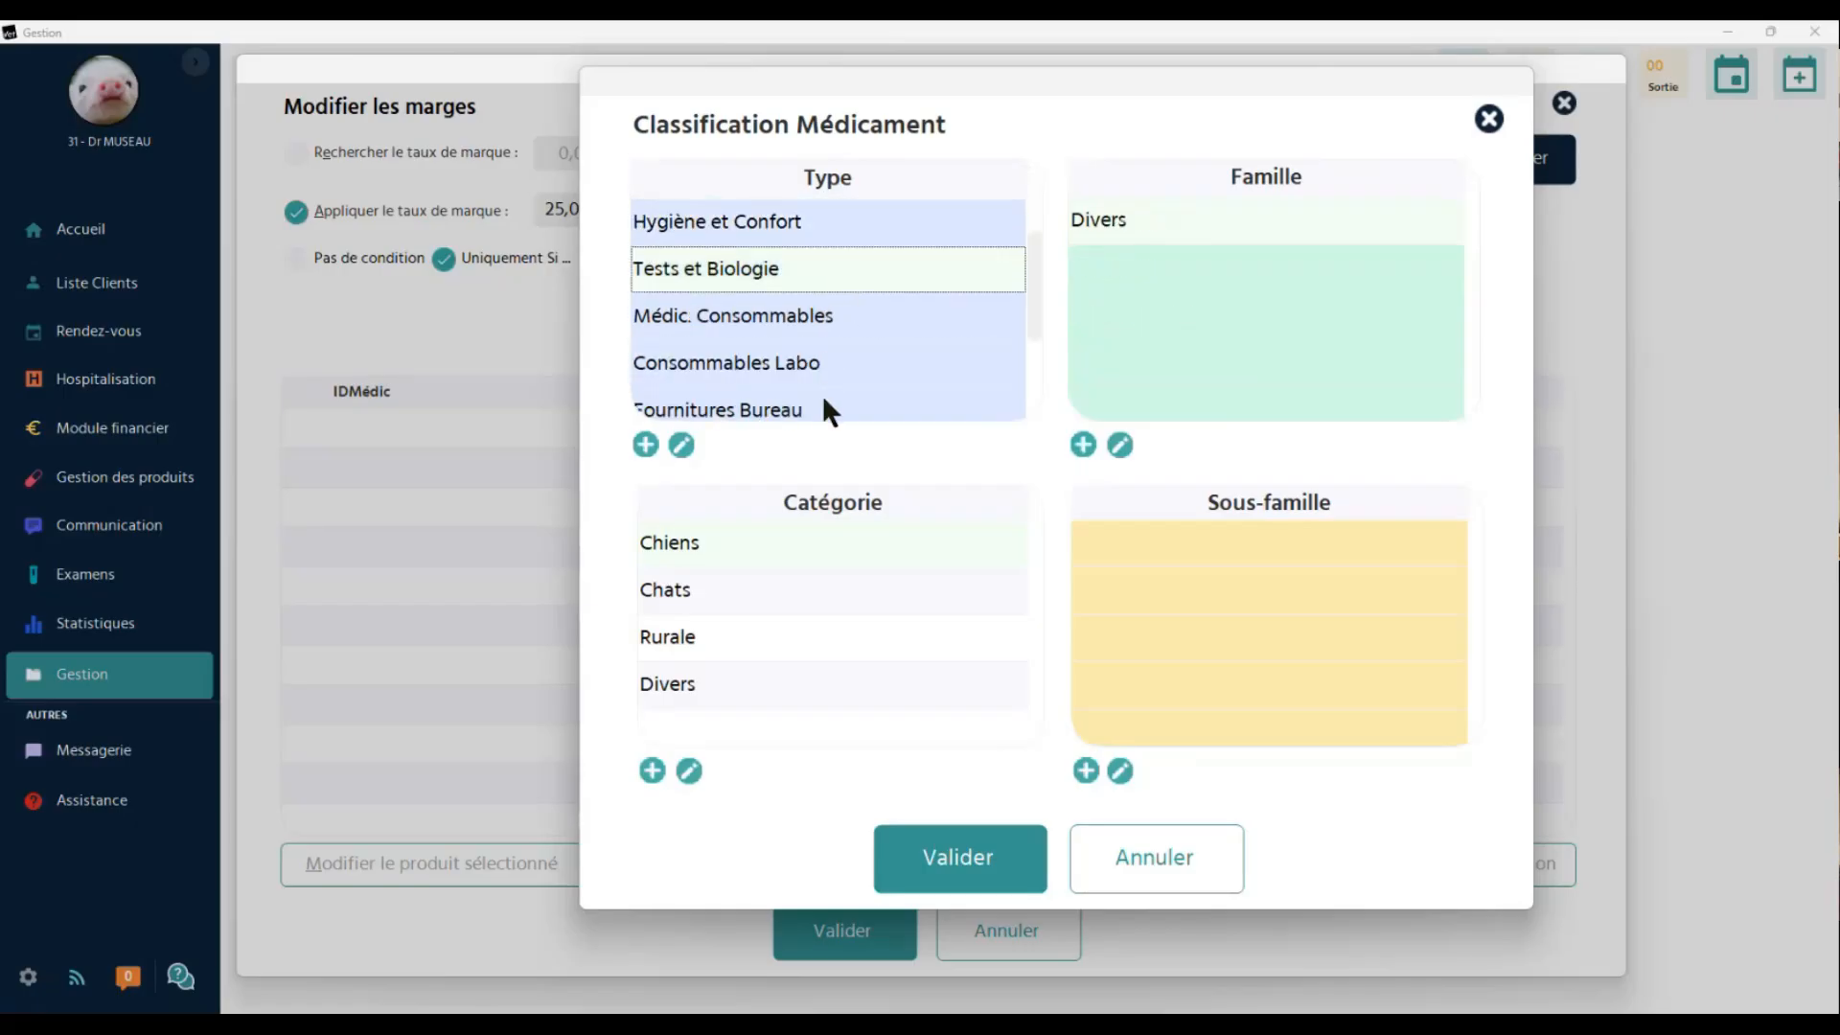
scroll(824, 401, up, 1)
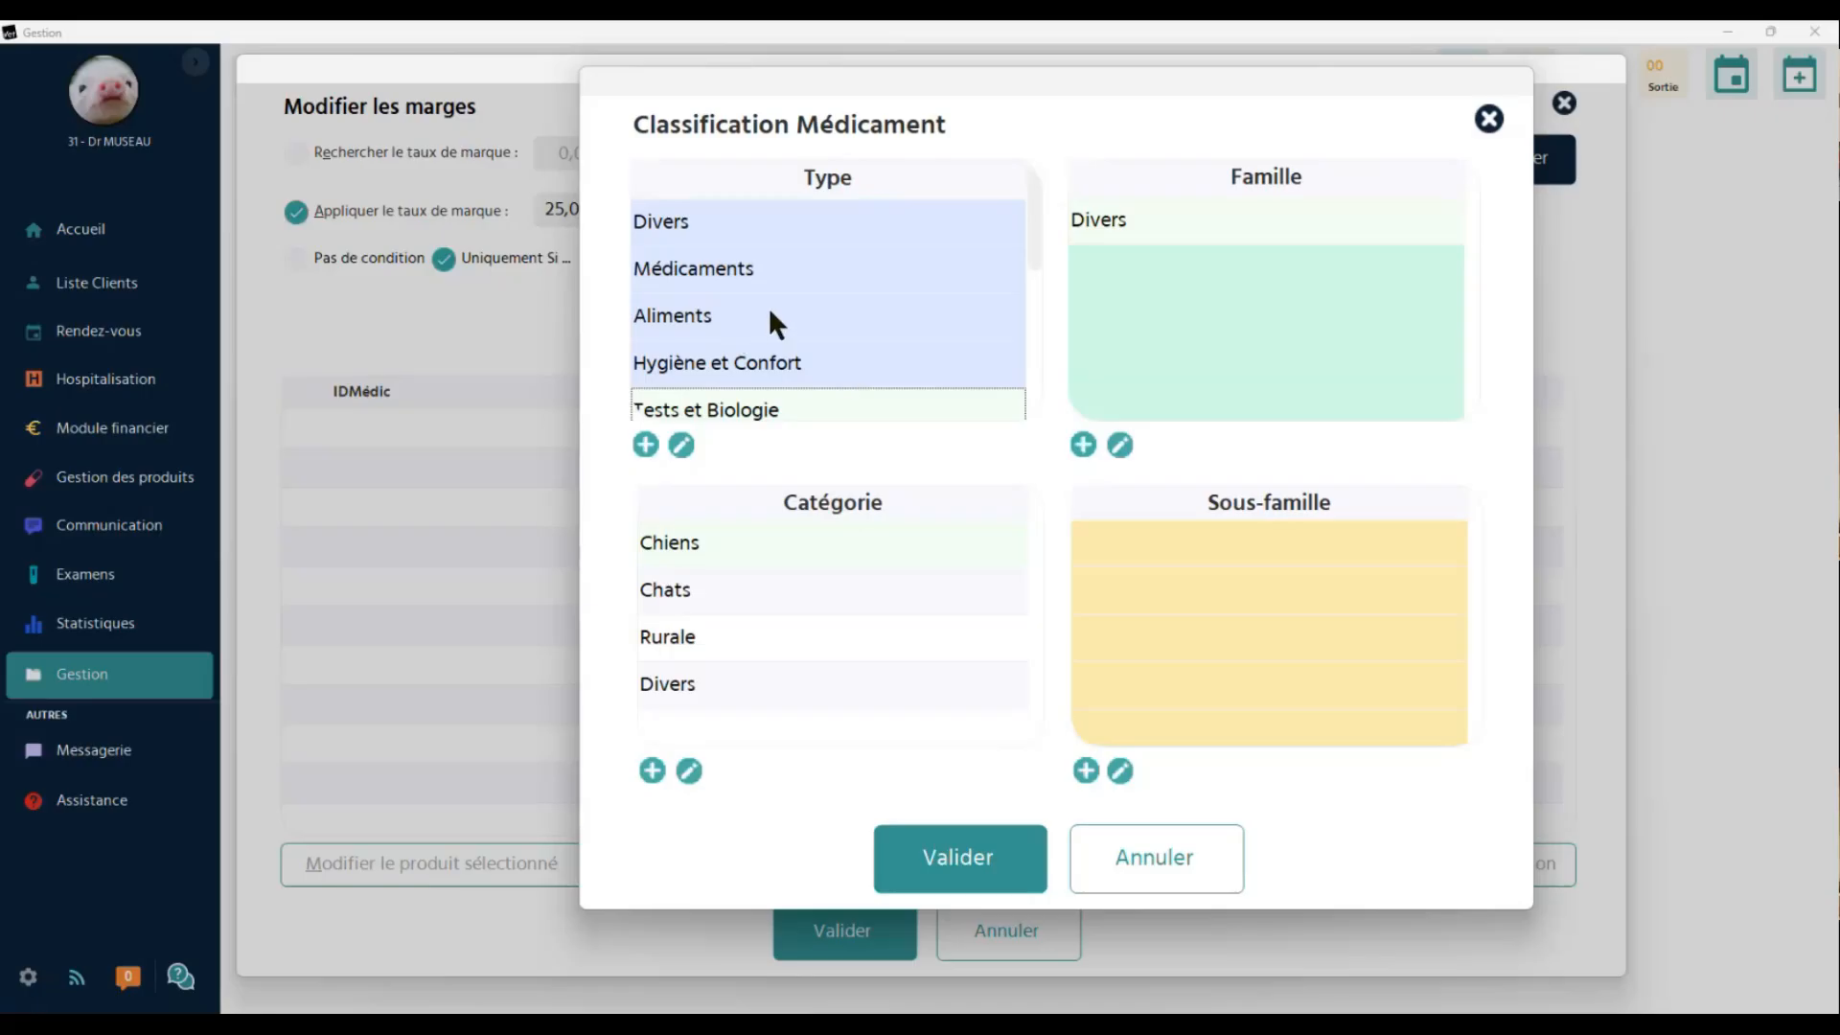
click(727, 312)
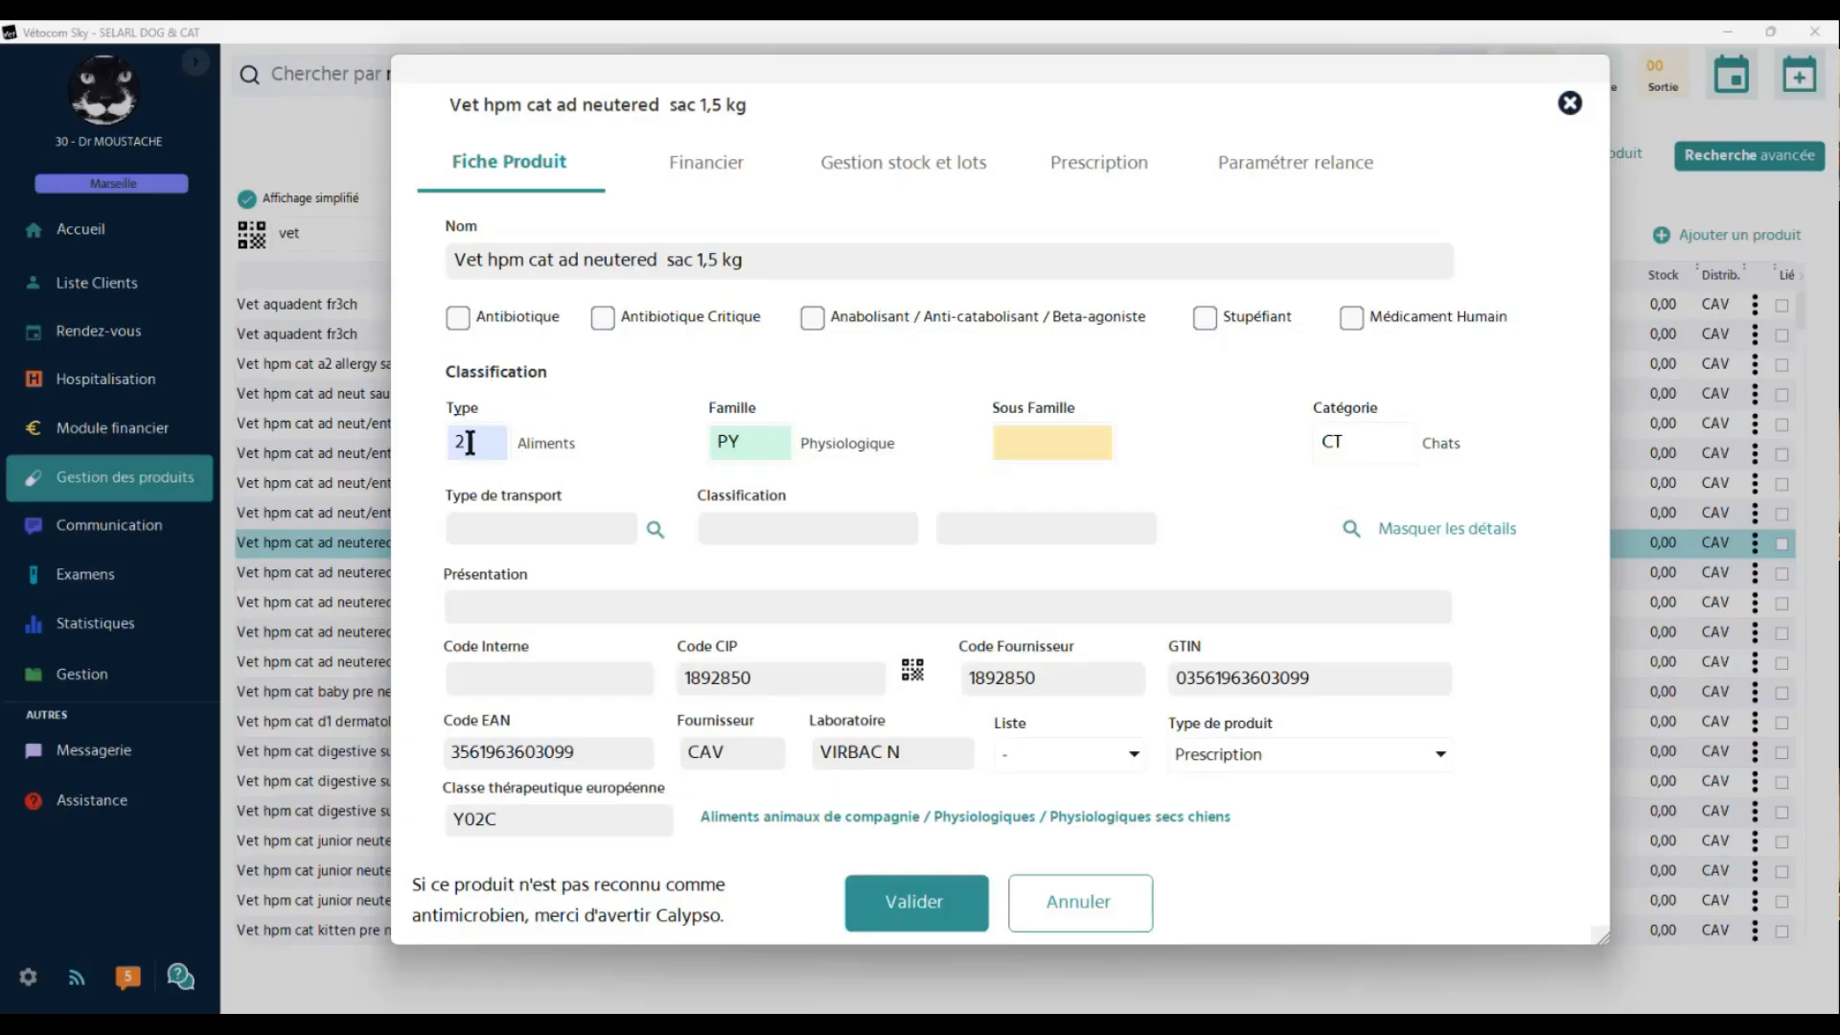
In the product record of Vet hpm cat ad neutered sac 1,5 kg, choose the classification type Aliments and validate it
click(473, 442)
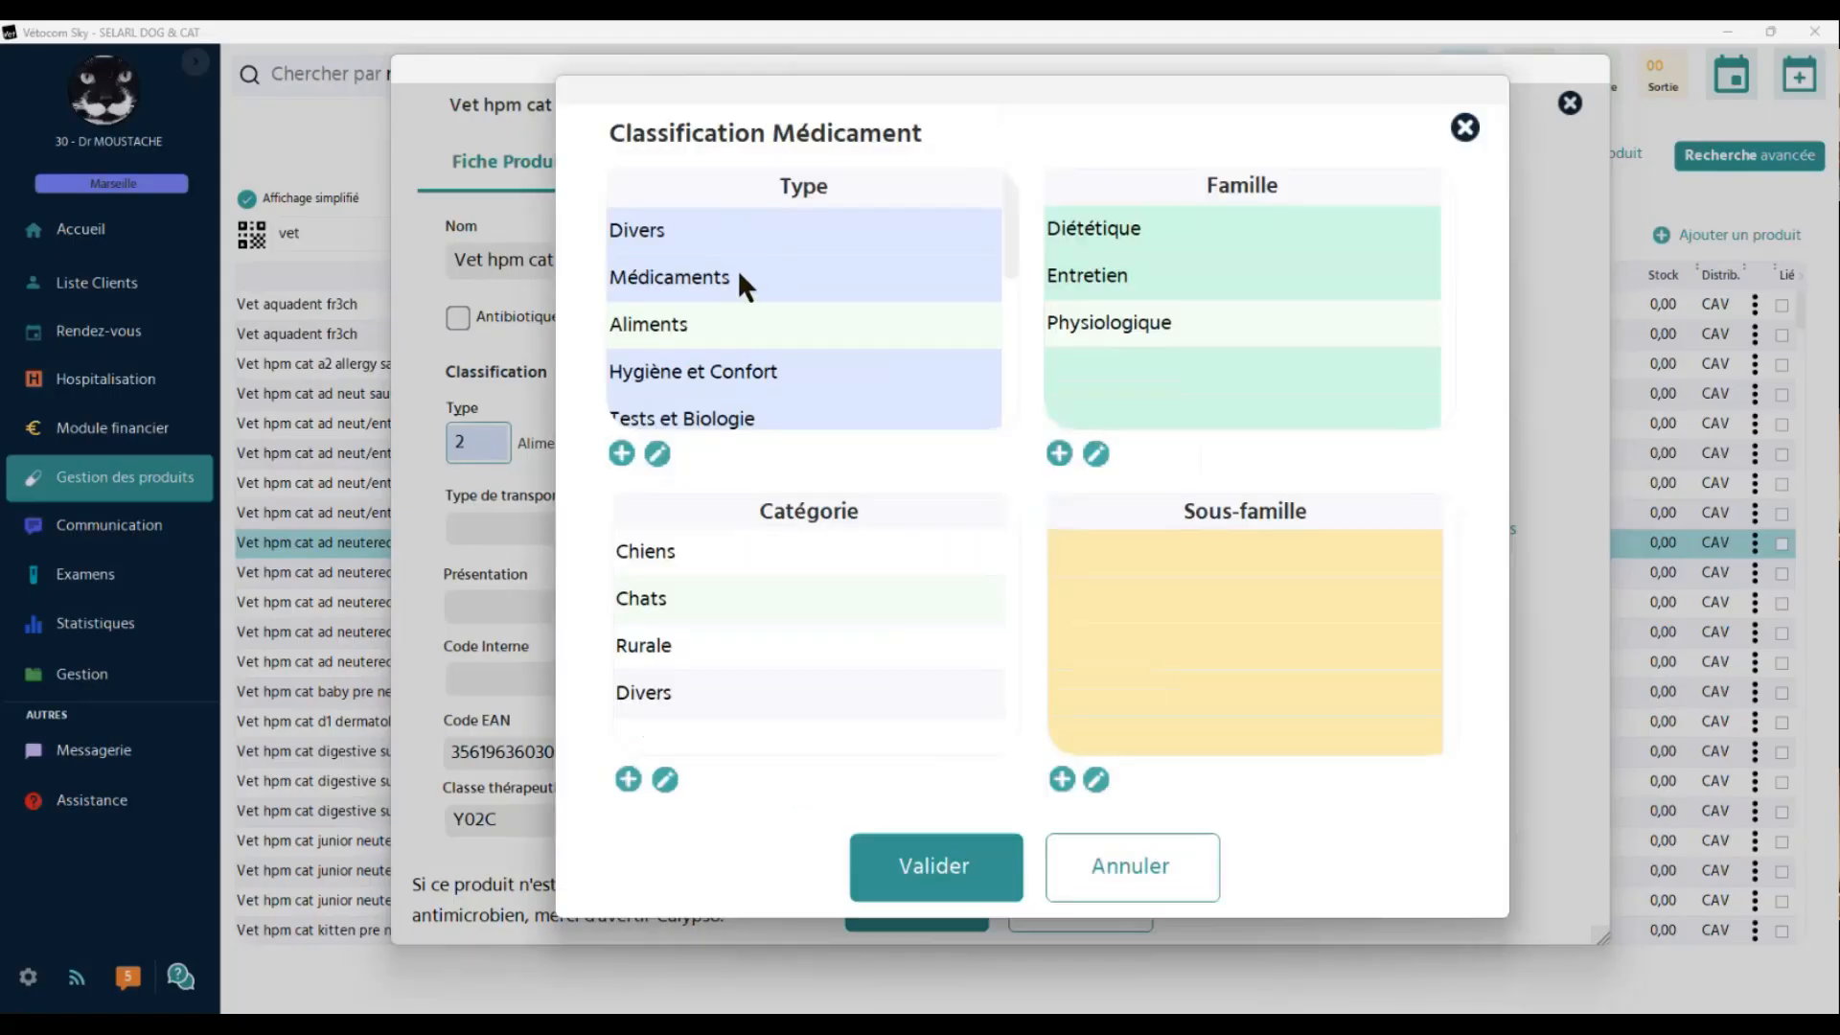
click(738, 277)
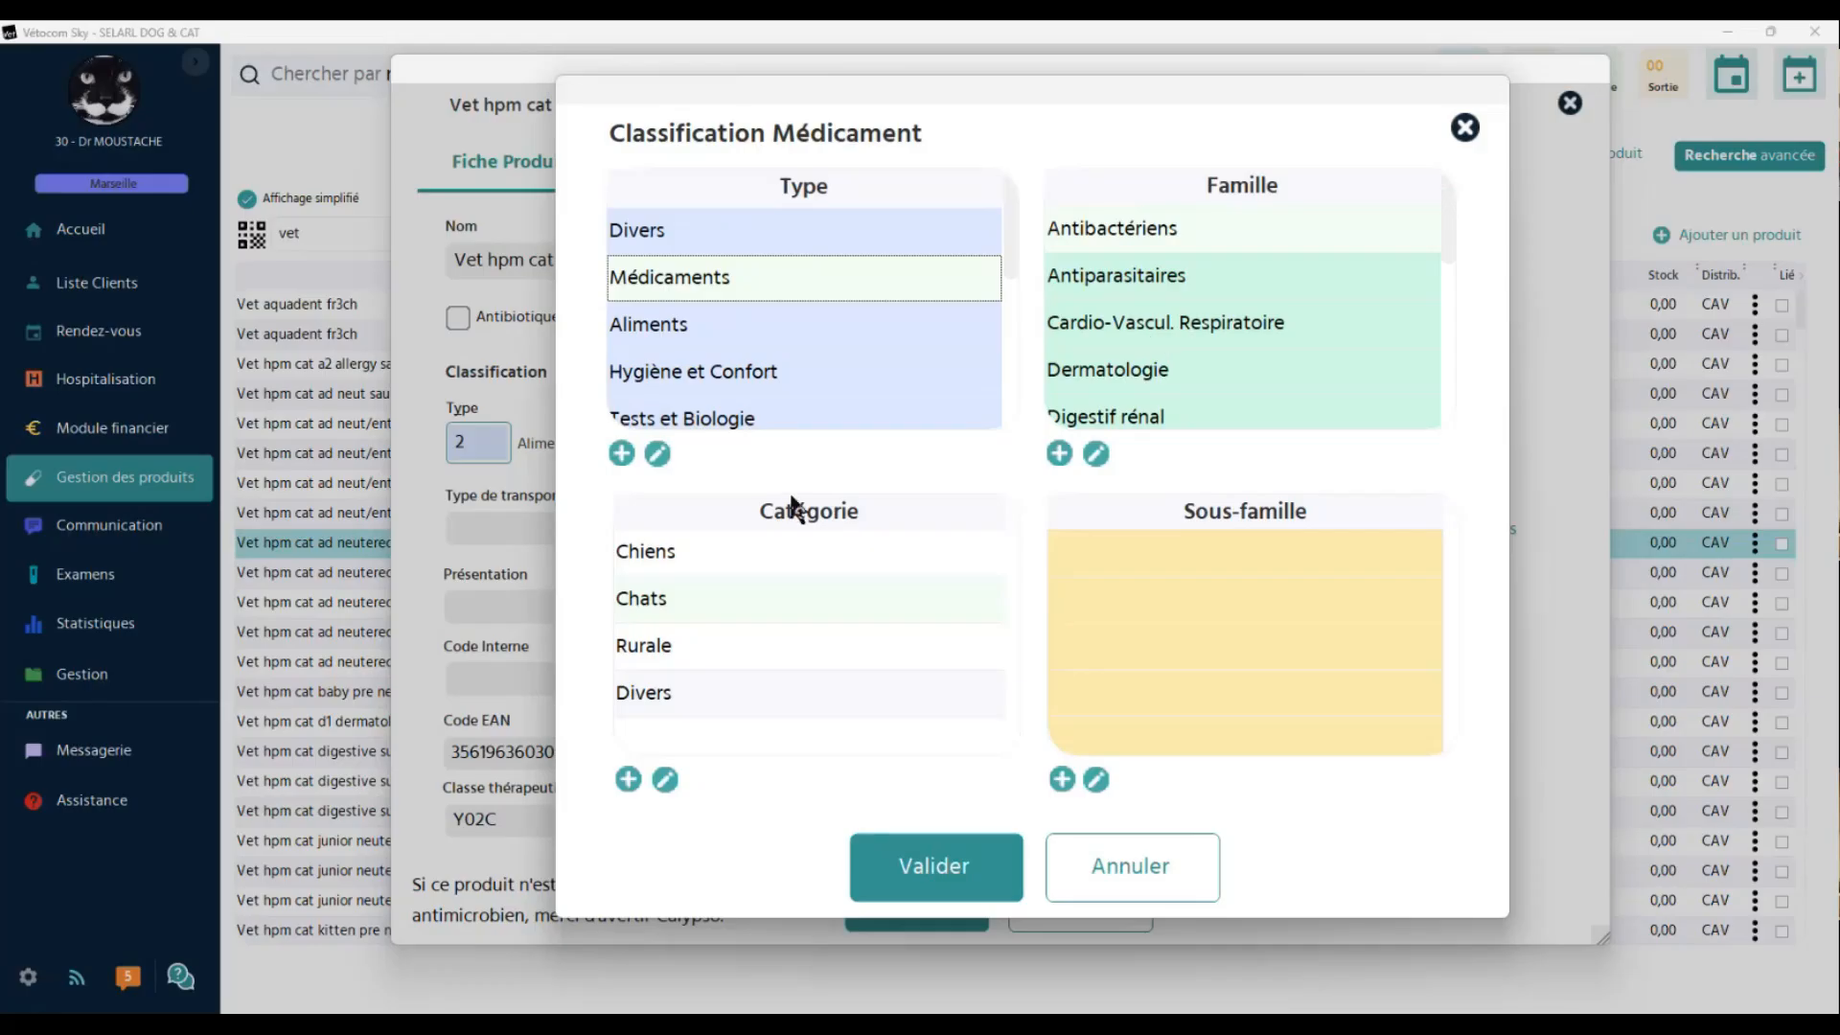
click(739, 324)
click(883, 877)
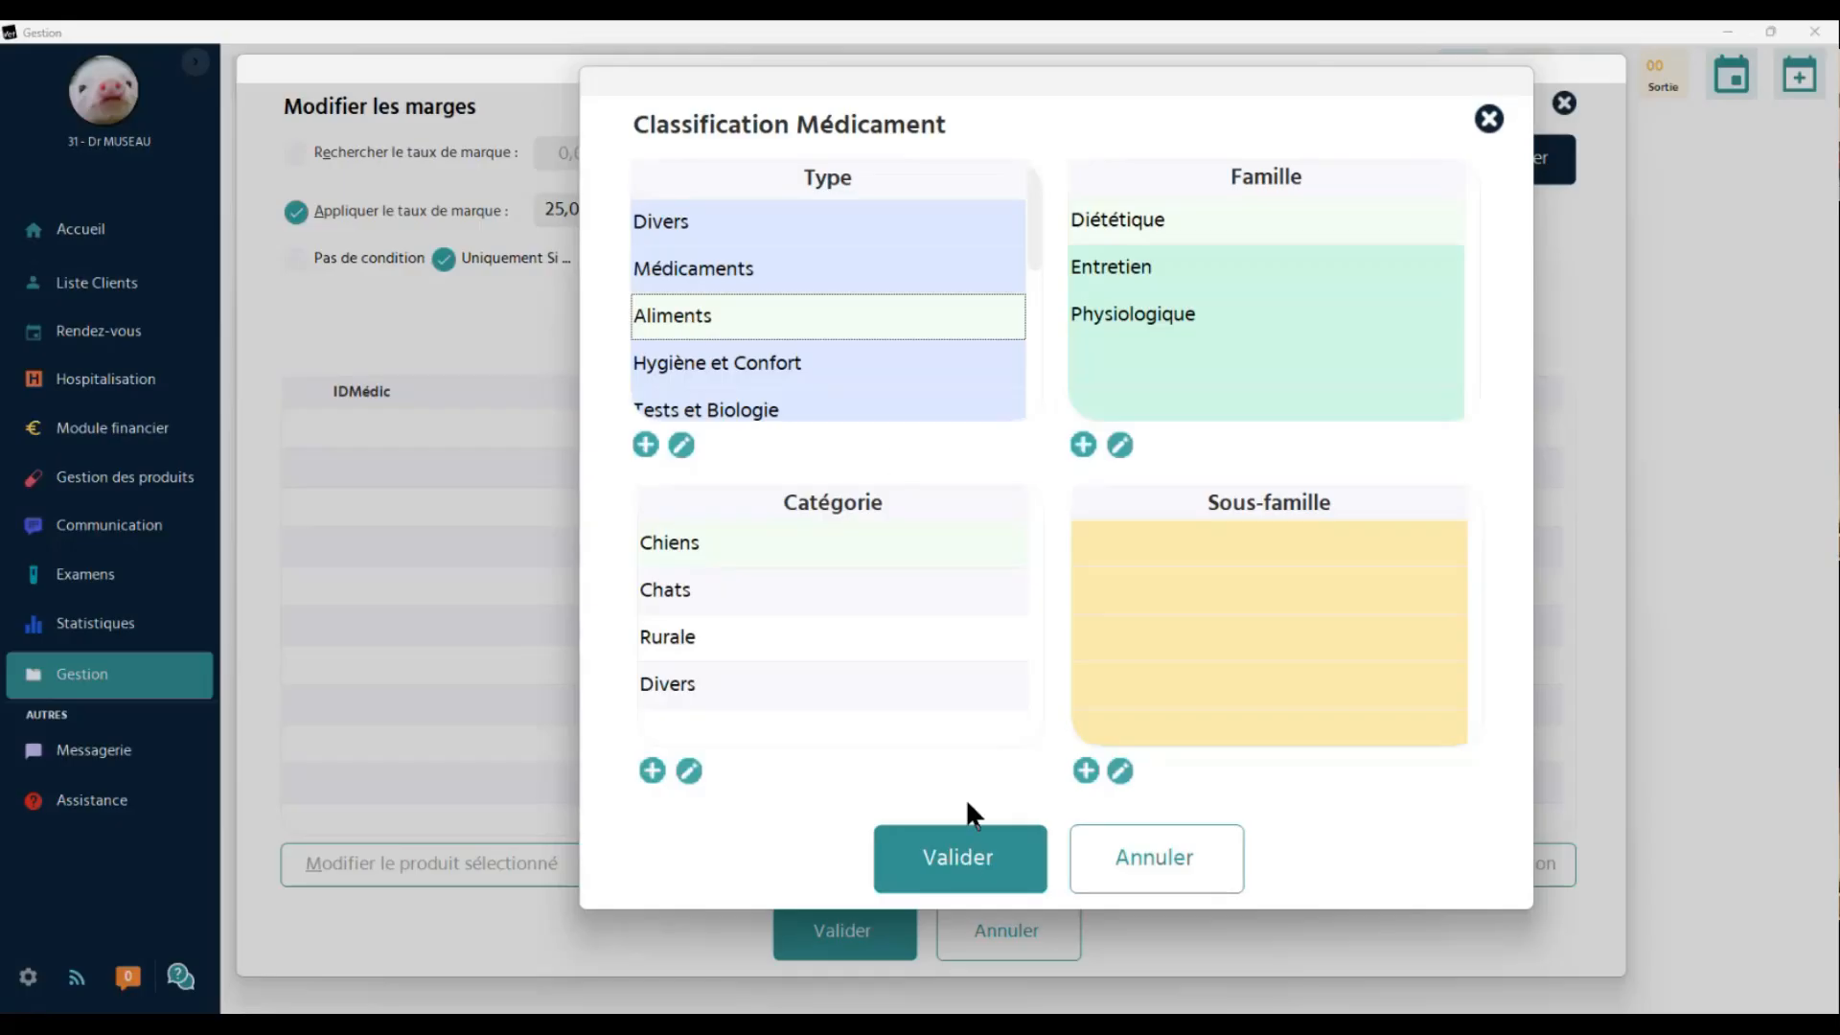
Validate the Aliments condition in the margin modification form, search for the products to modify and look through them
click(997, 856)
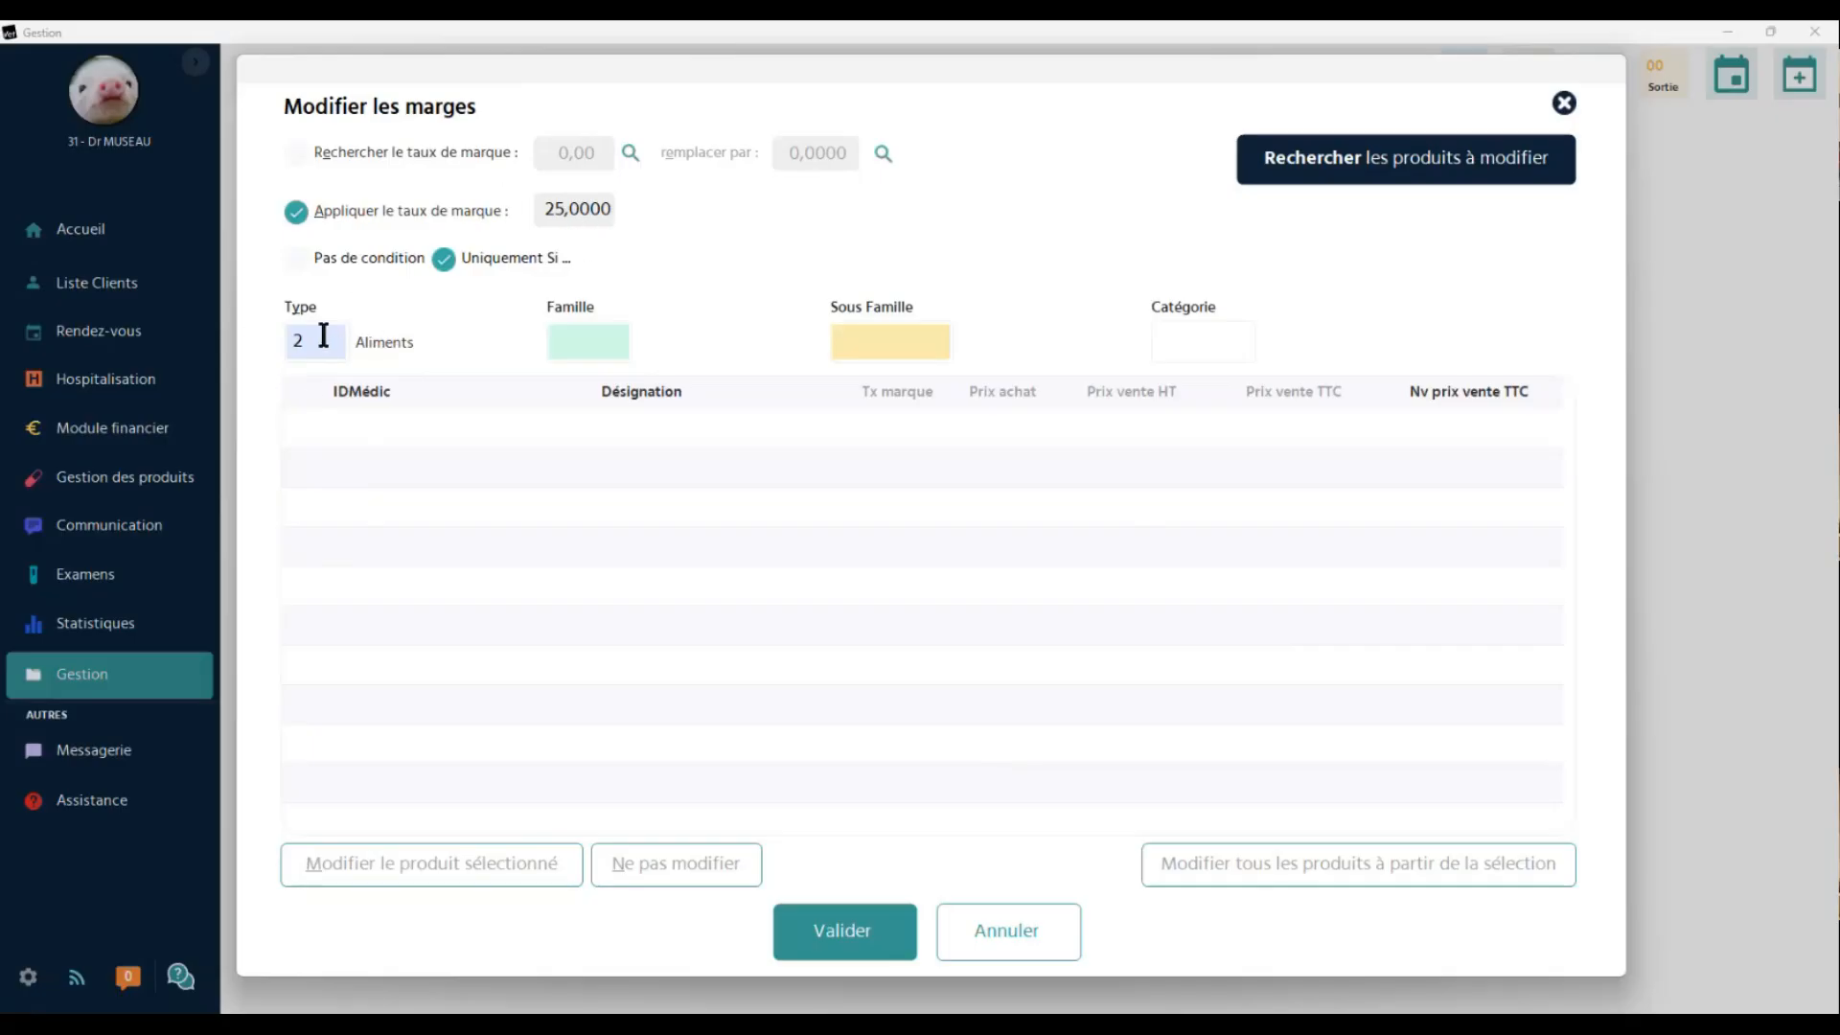
click(1411, 161)
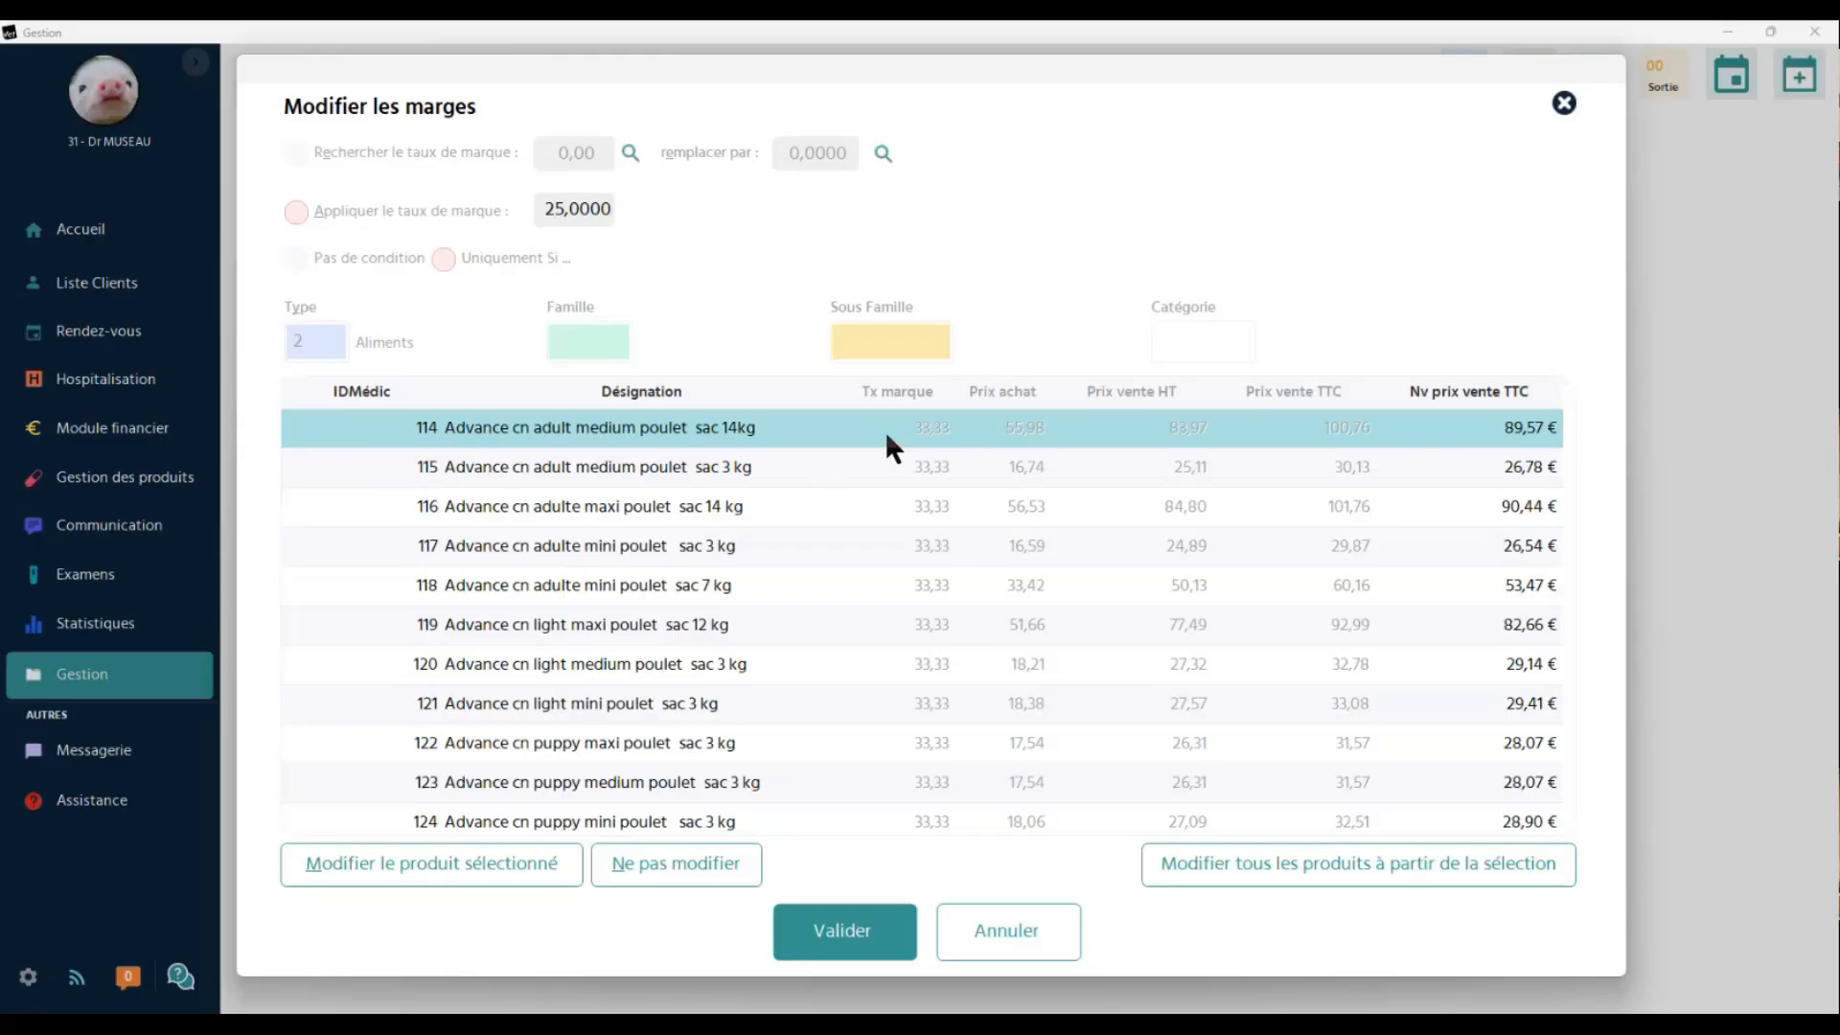
scroll(854, 544, down, 10)
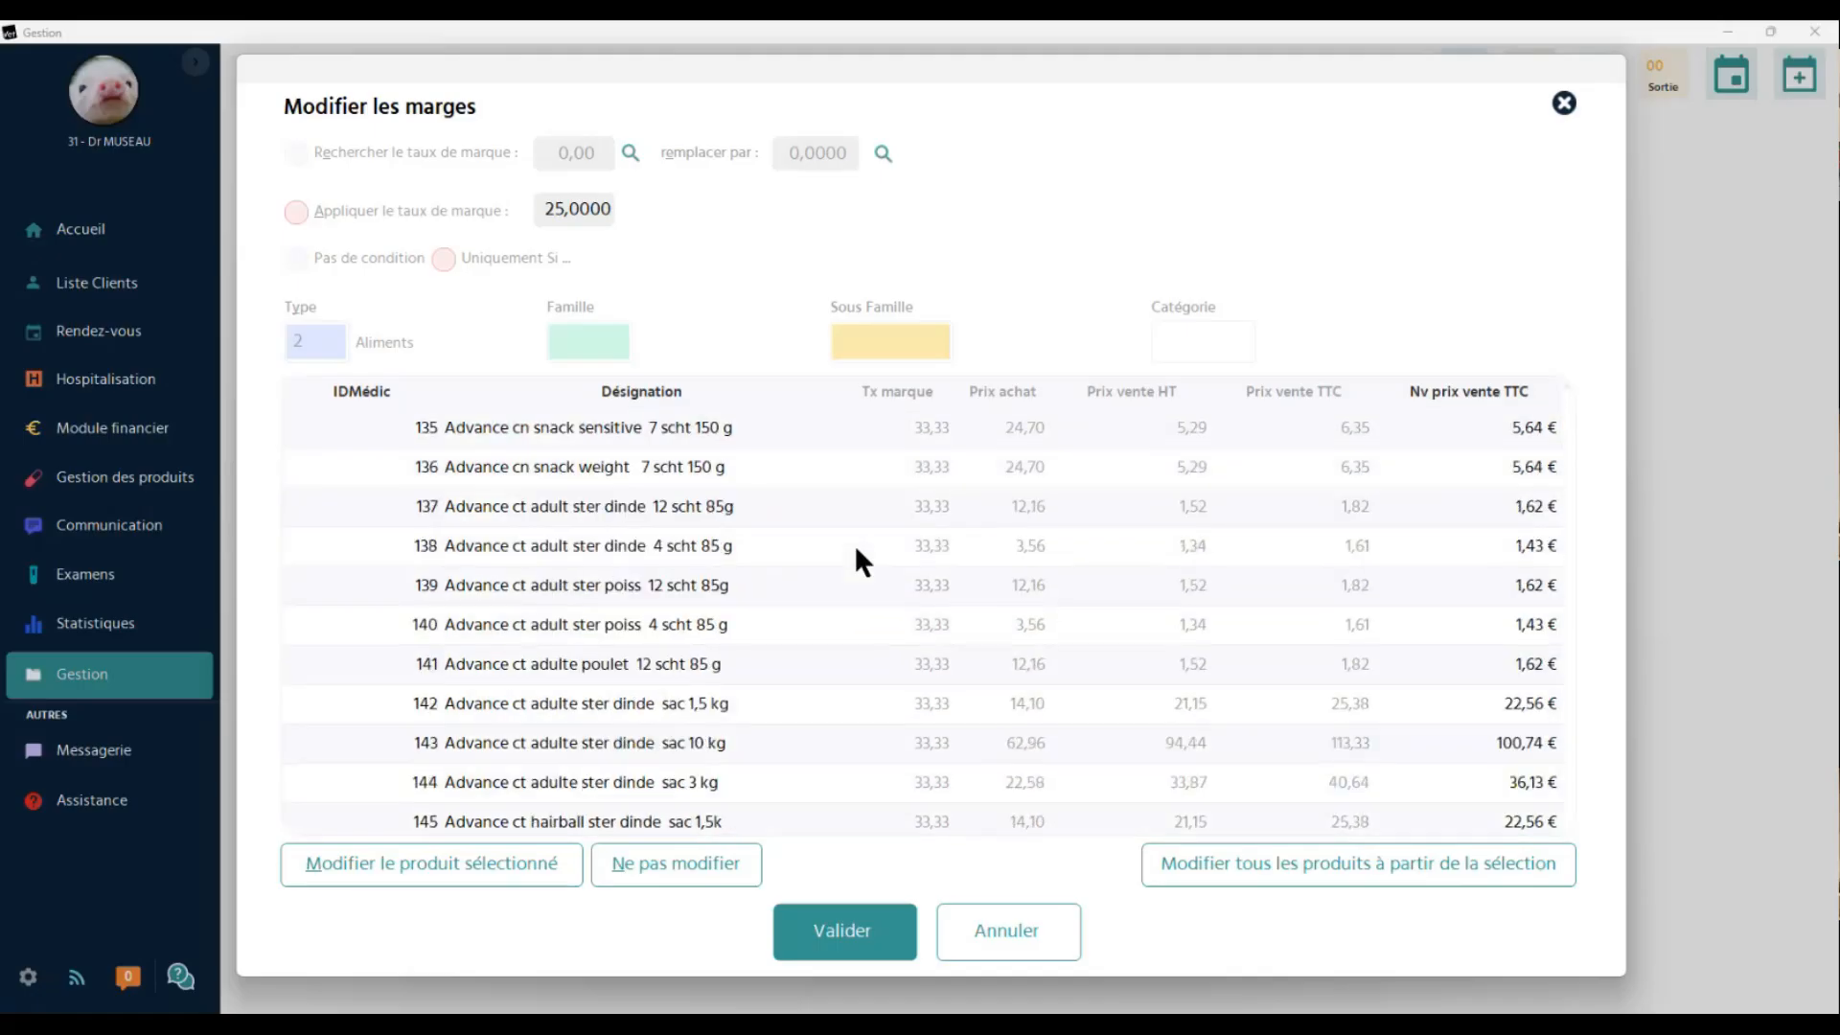
scroll(854, 543, up, 10)
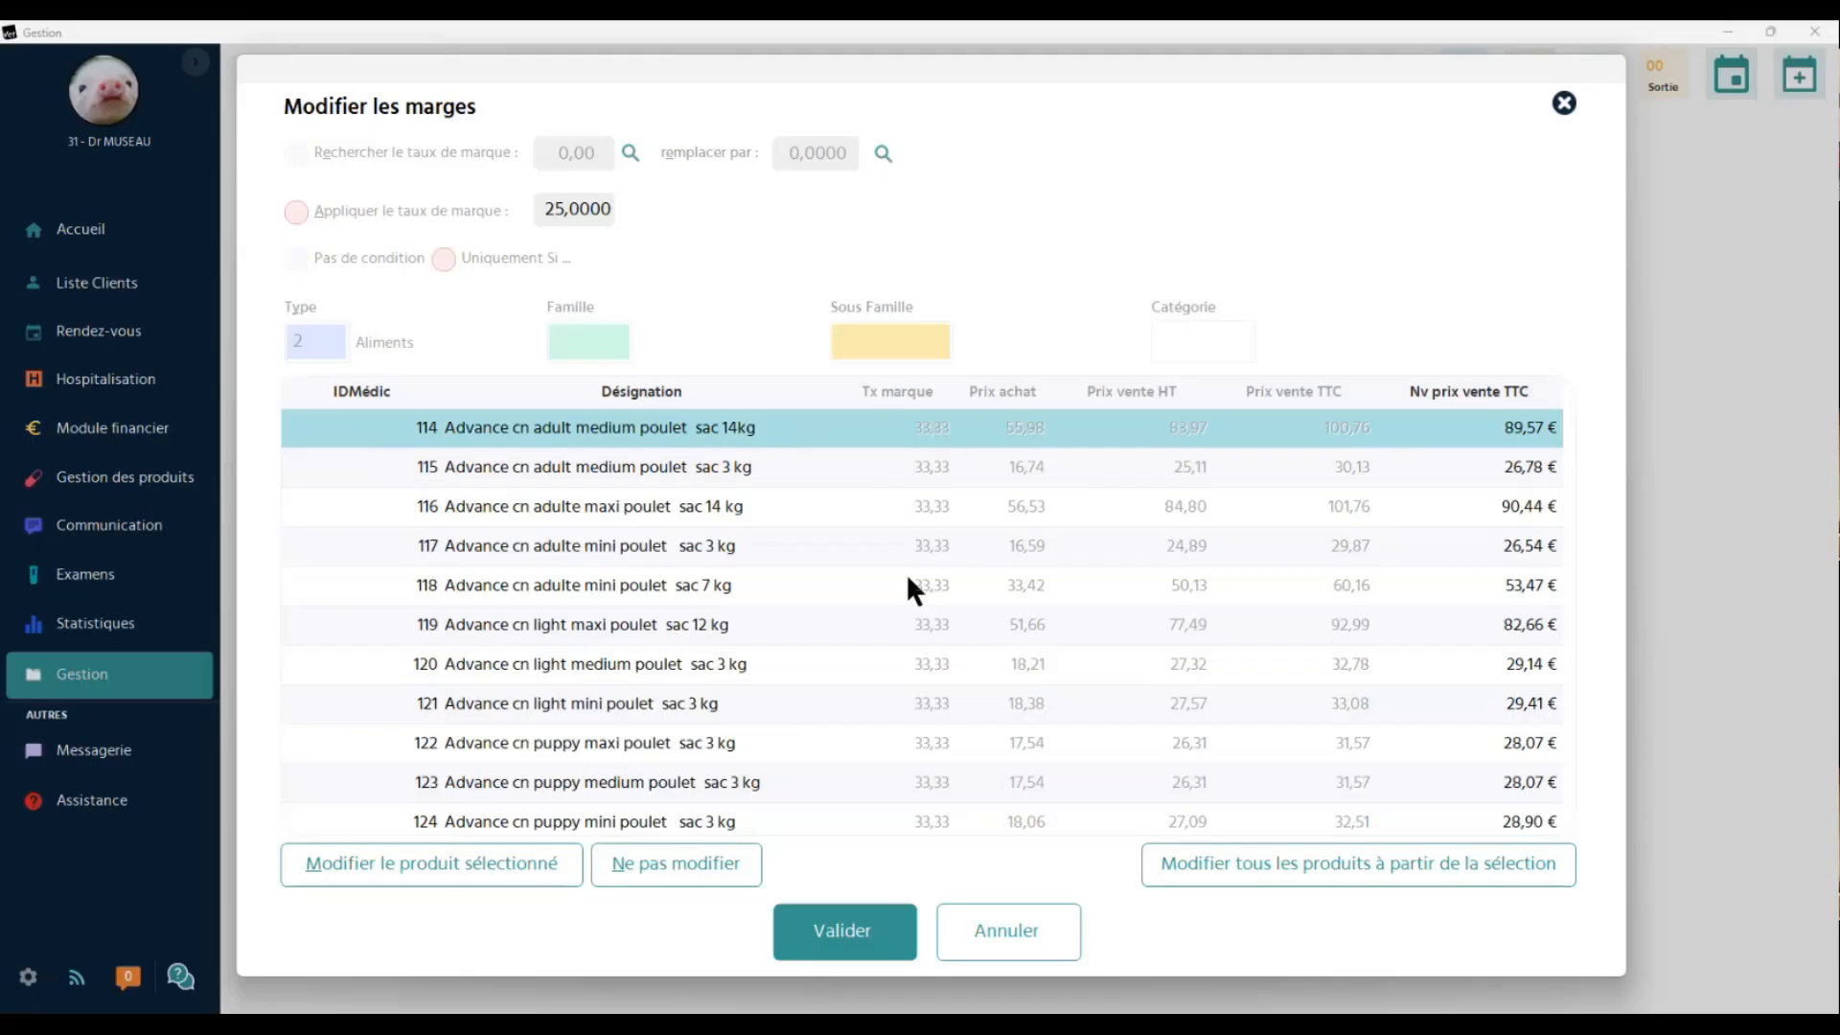
Apply the 25,0000 mark rate automatically to all listed food products from the selected one onward
click(1280, 862)
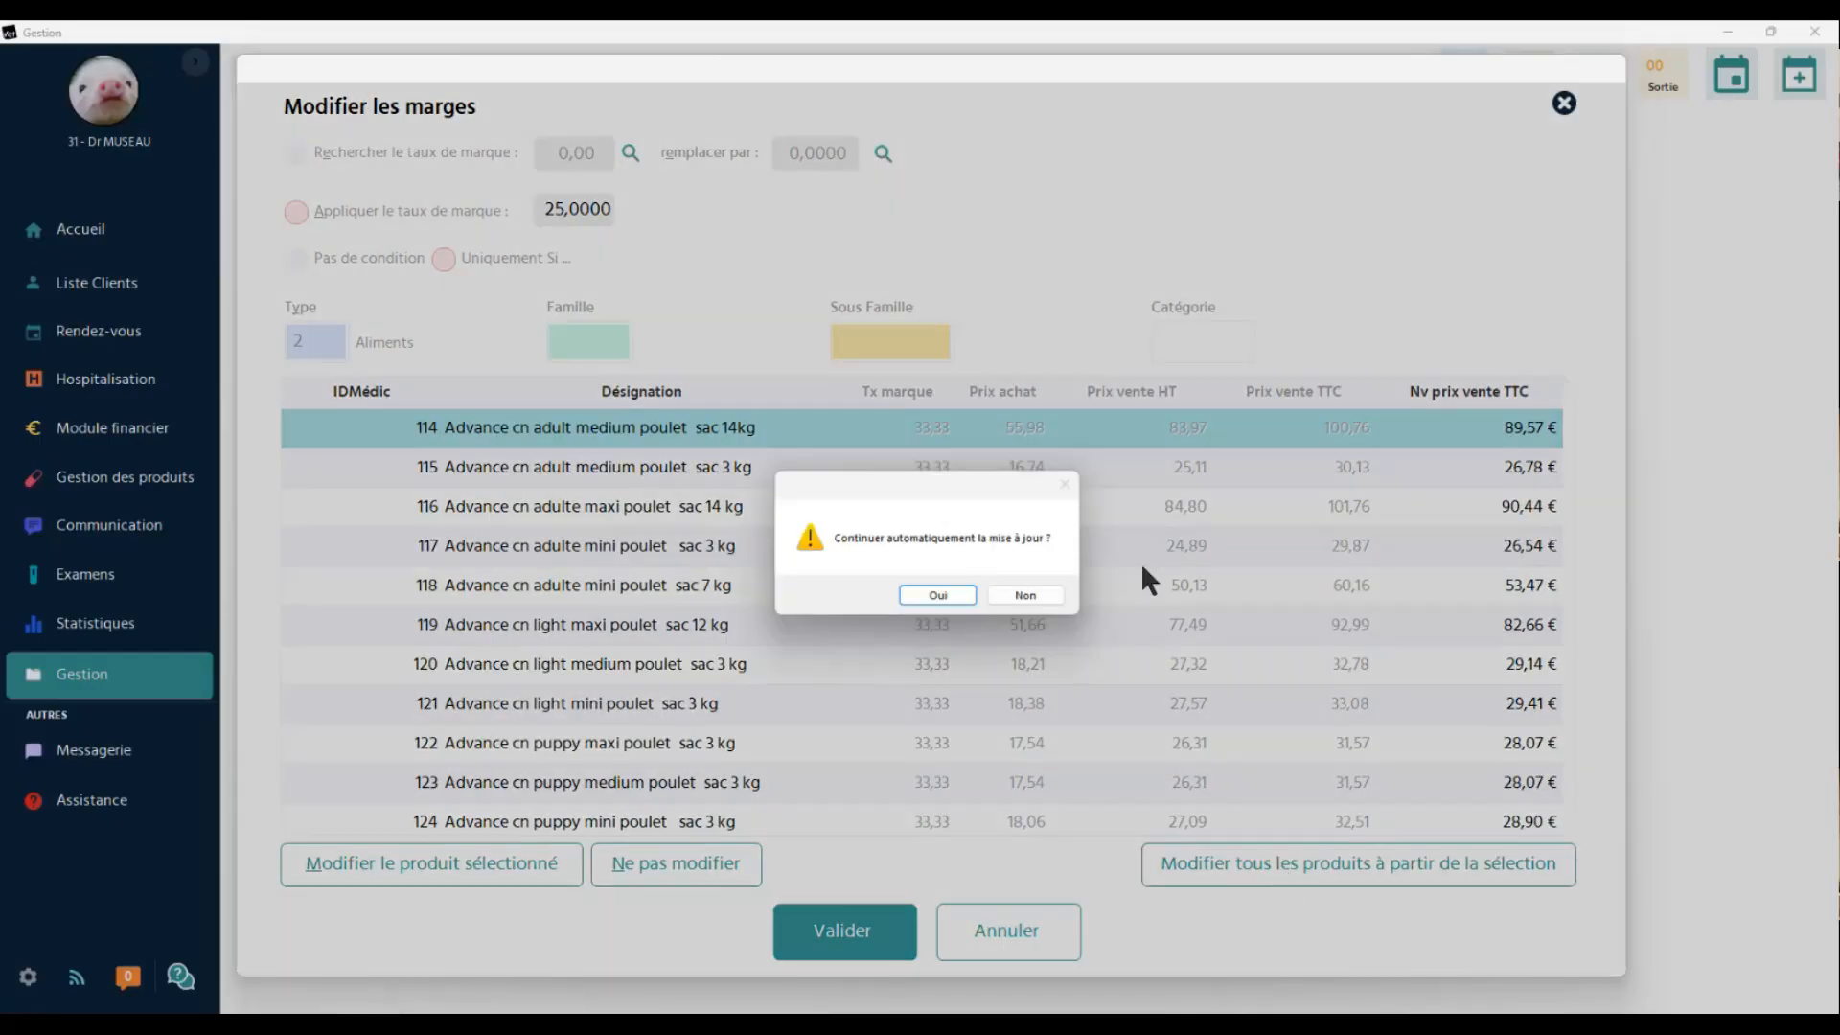
click(926, 589)
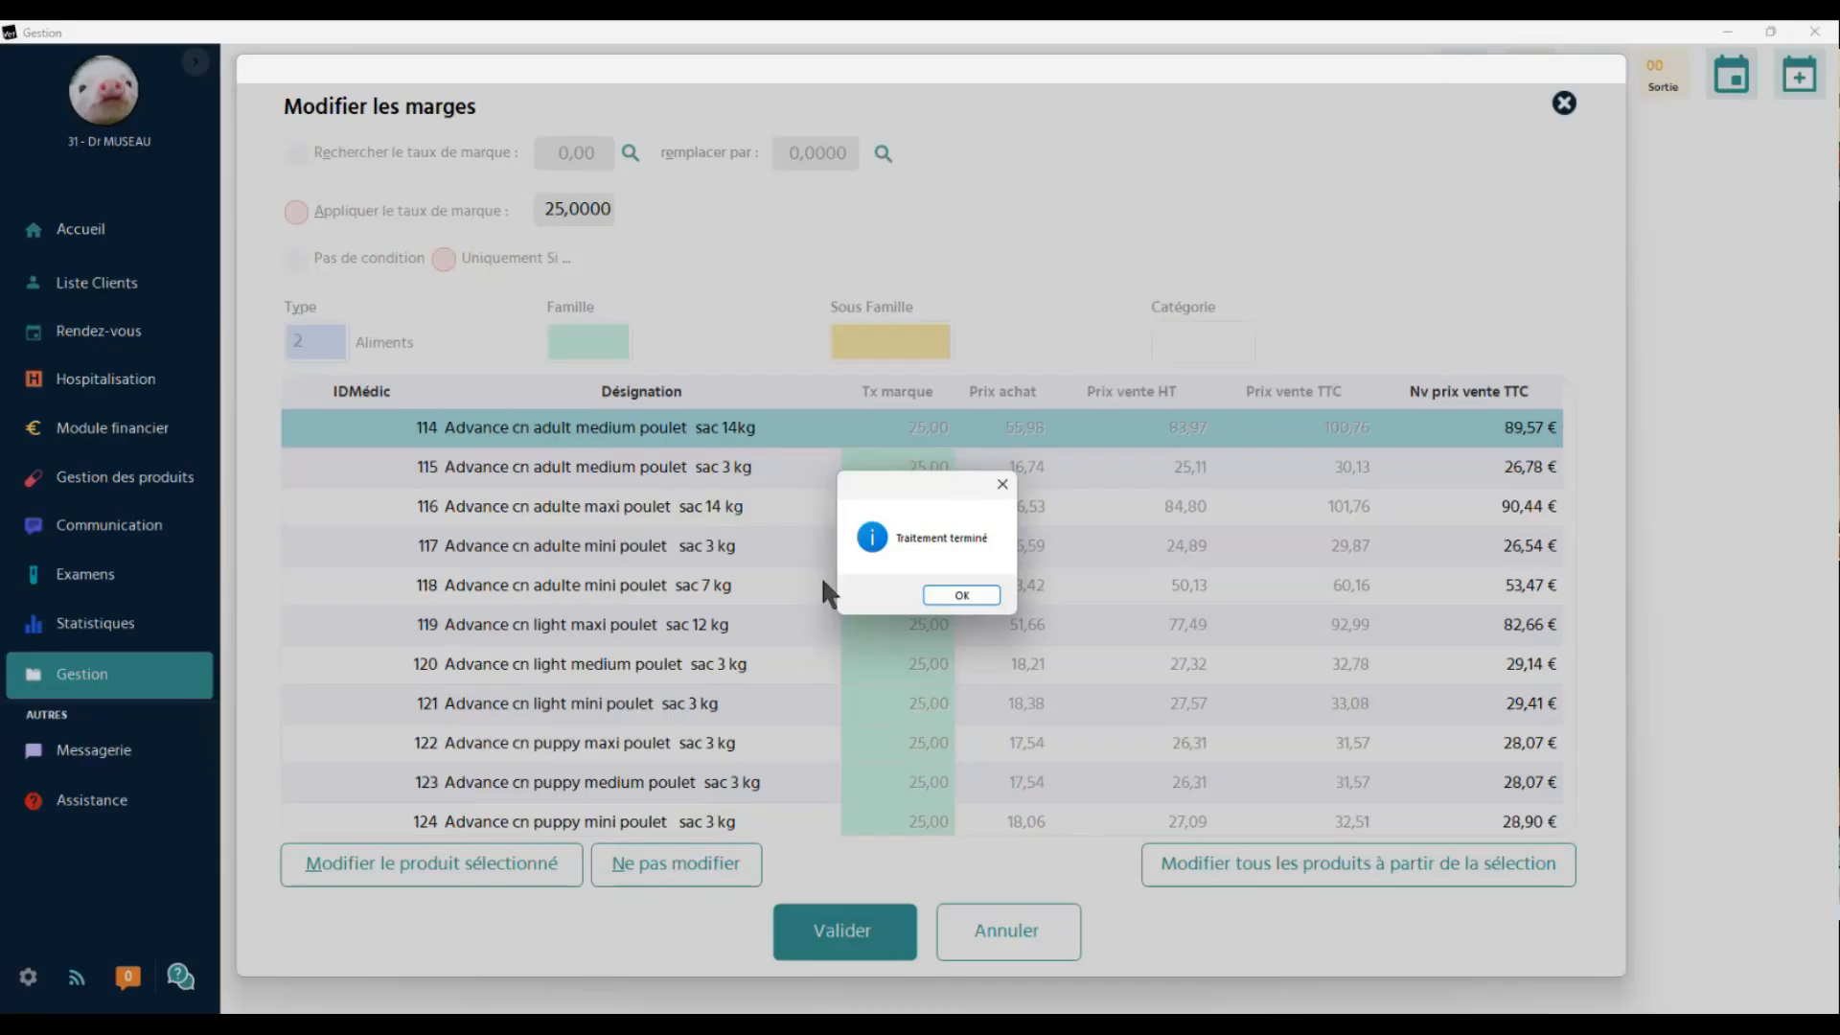
click(961, 595)
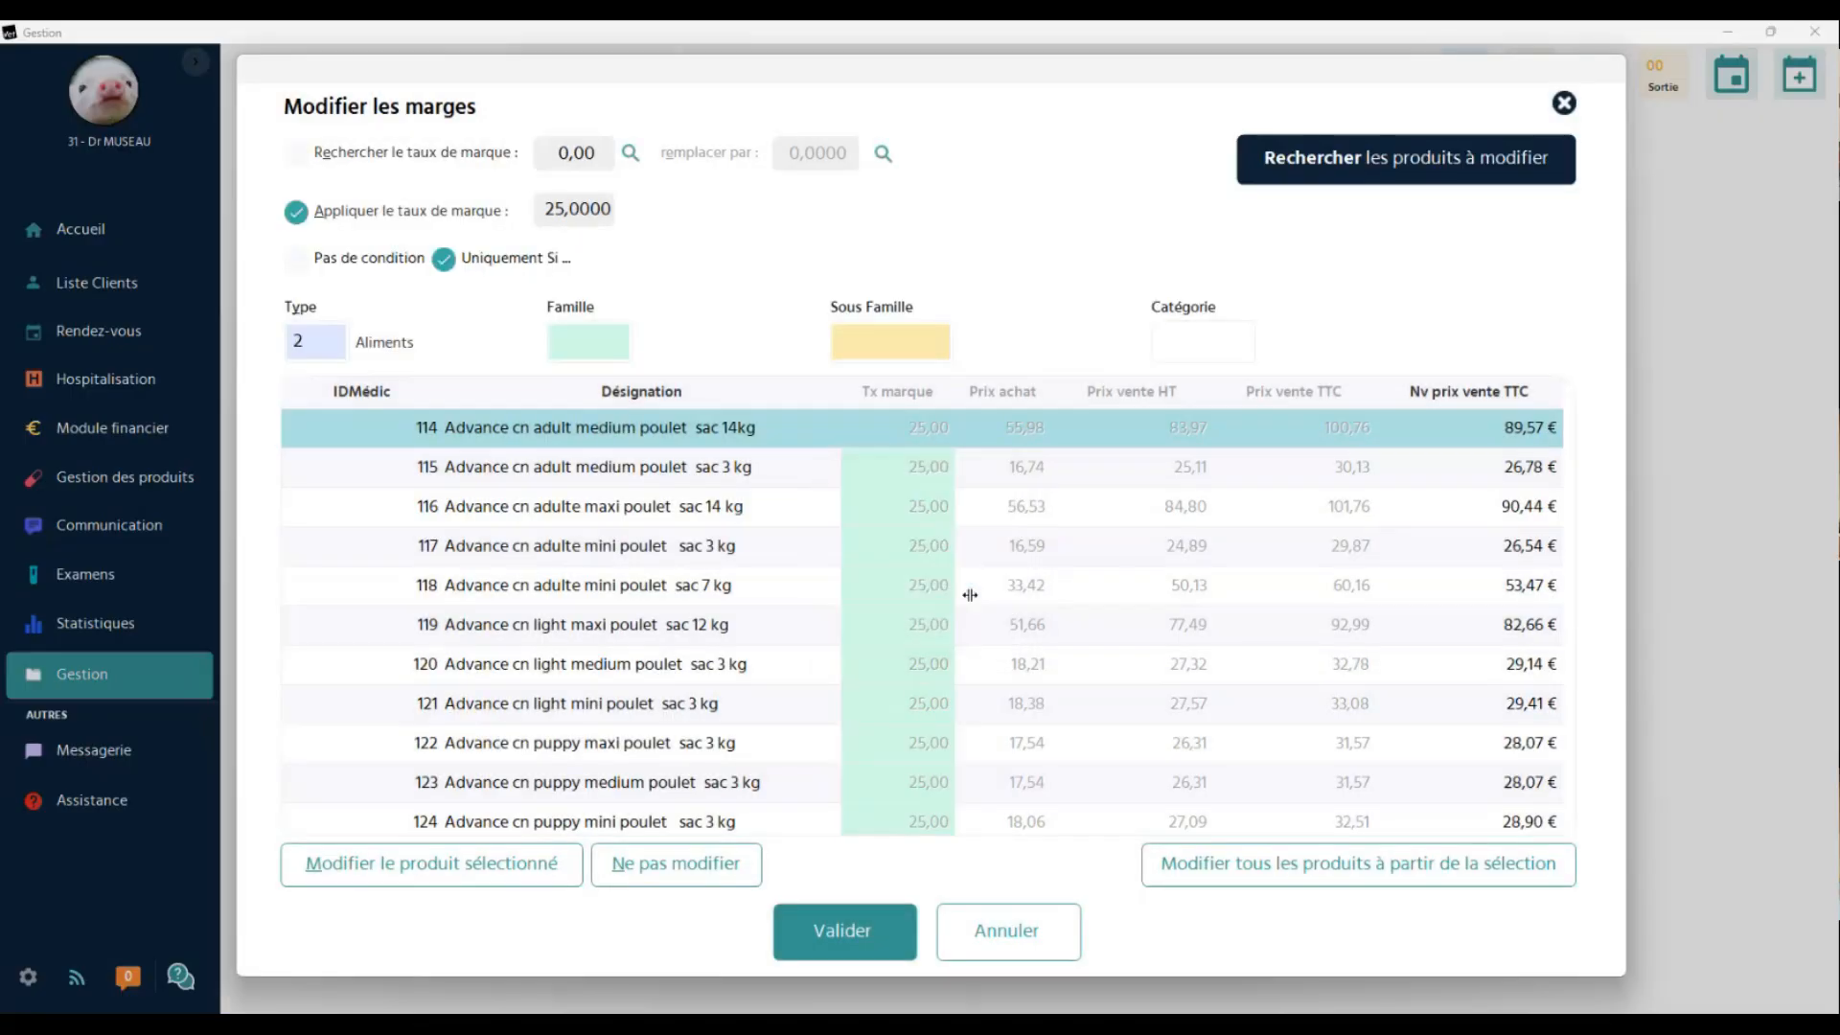